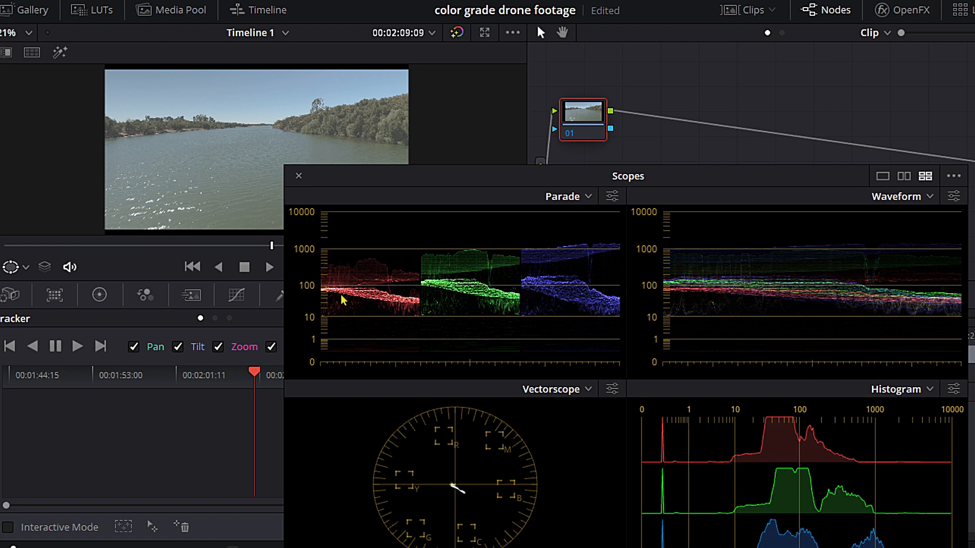
Step: Add a serial node after node 01
{"action": "left_click_drag", "start_coordinate": [586, 122], "coordinate": [597, 104]}
{"action": "right_click", "coordinate": [595, 106]}
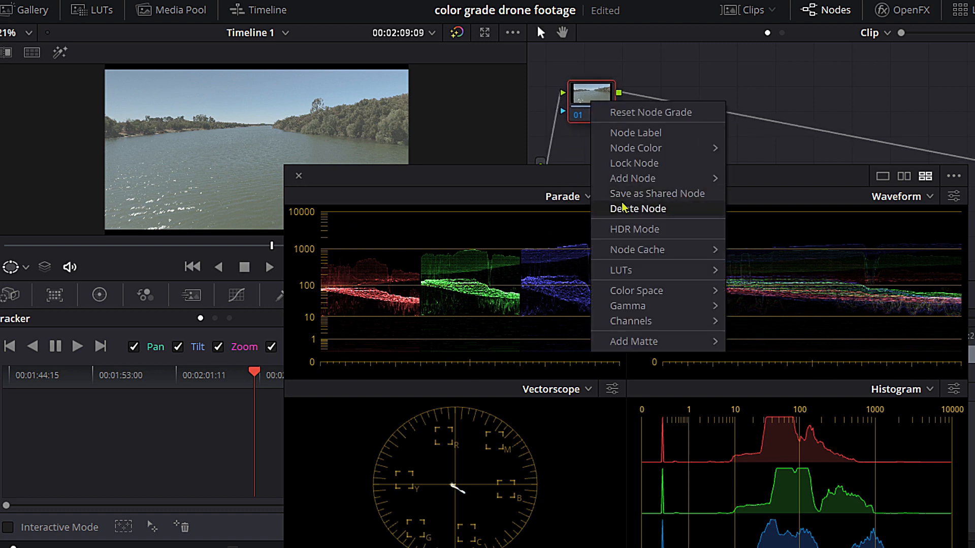
{"action": "mouse_move", "coordinate": [660, 178]}
{"action": "left_click", "coordinate": [760, 185]}
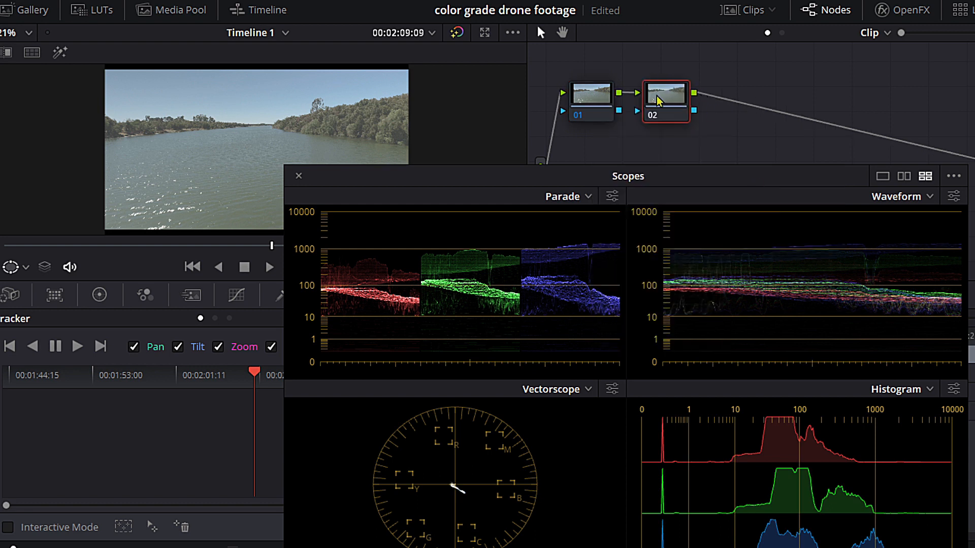
Step: Move the Scopes window clear of the node graph and arrange node 02 directly beneath node 01
{"action": "left_click_drag", "start_coordinate": [808, 182], "coordinate": [703, 365]}
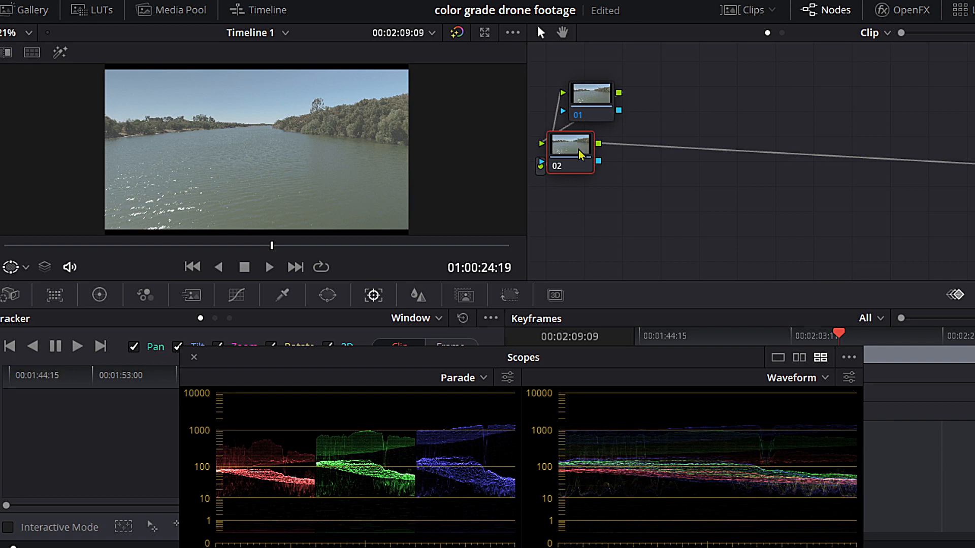
{"action": "left_click", "coordinate": [592, 97]}
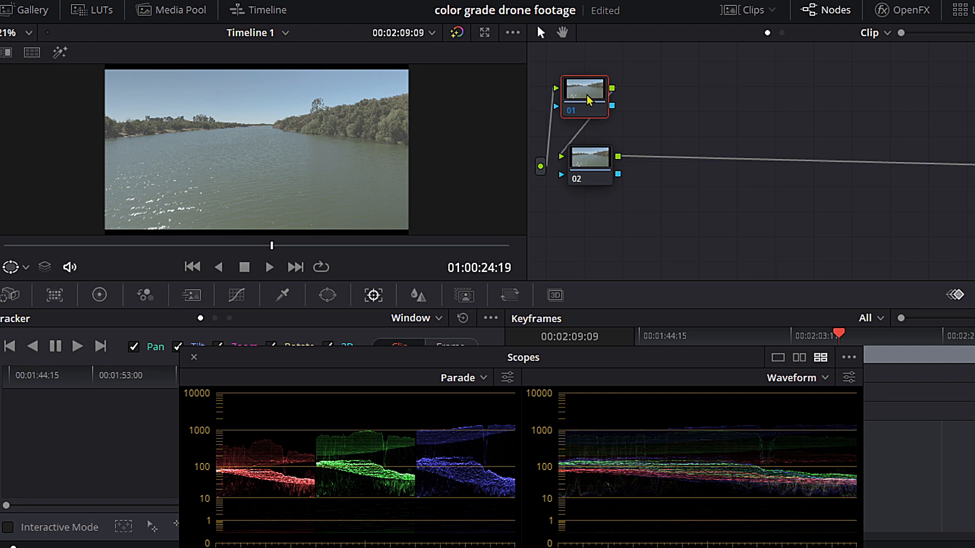
{"action": "left_click_drag", "start_coordinate": [589, 99], "coordinate": [593, 100]}
{"action": "left_click_drag", "start_coordinate": [594, 168], "coordinate": [591, 159]}
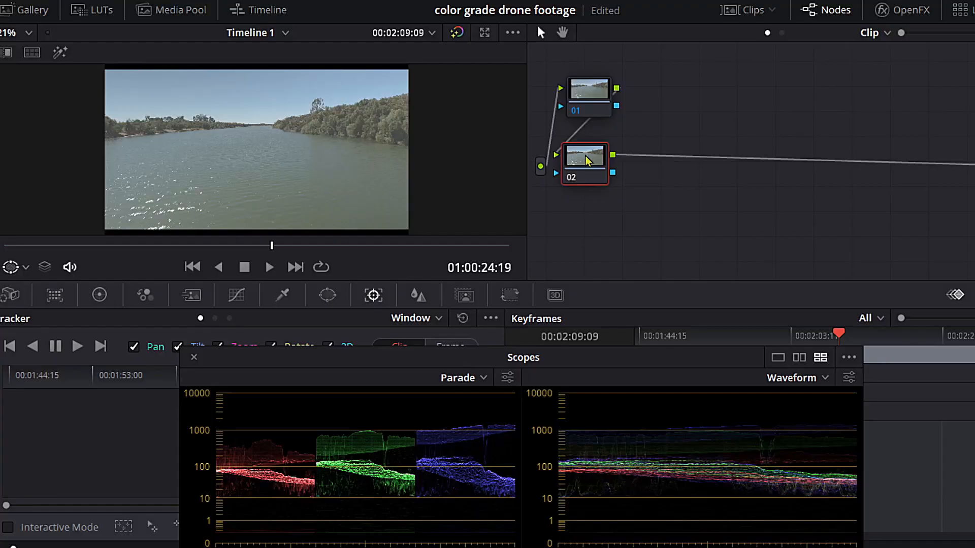
{"action": "left_click_drag", "start_coordinate": [597, 105], "coordinate": [598, 94]}
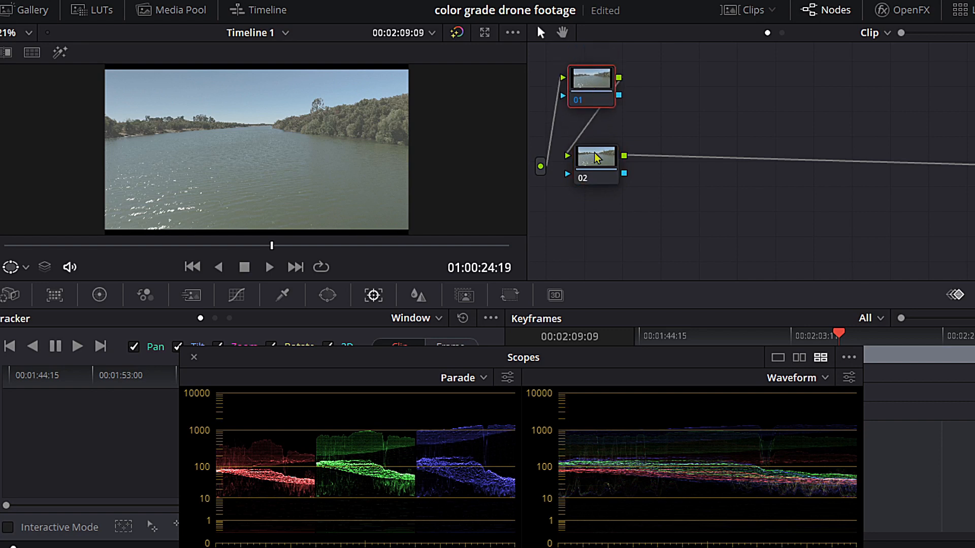
{"action": "left_click_drag", "start_coordinate": [592, 173], "coordinate": [594, 175]}
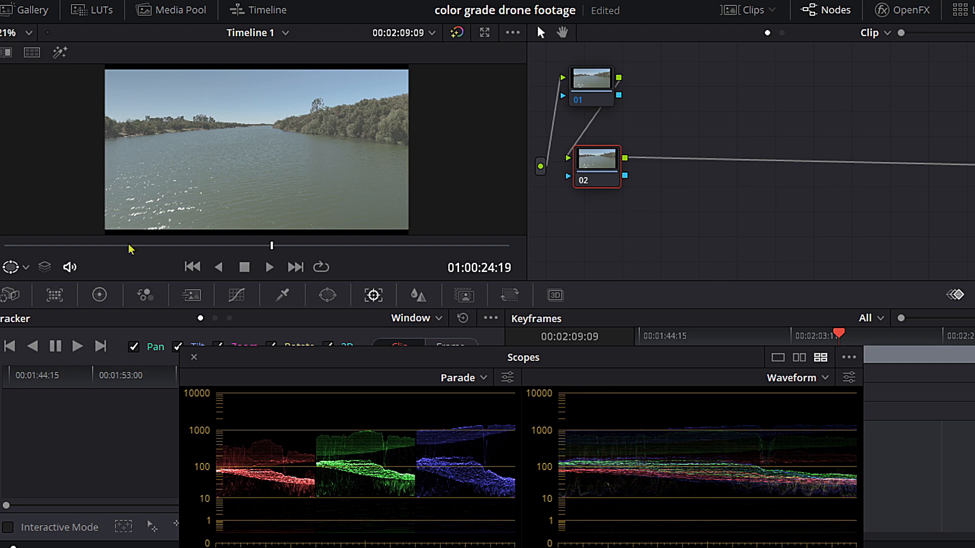
Step: Show the primaries color wheels unobstructed by the scopes and lower node 02's master Offset to 17.65
{"action": "left_click", "coordinate": [100, 295]}
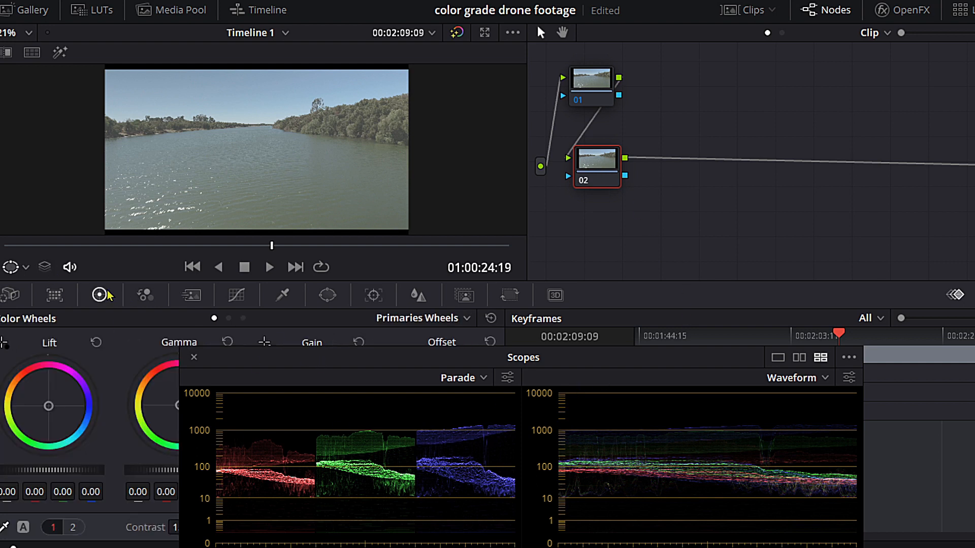
{"action": "left_click_drag", "start_coordinate": [675, 367], "coordinate": [965, 312]}
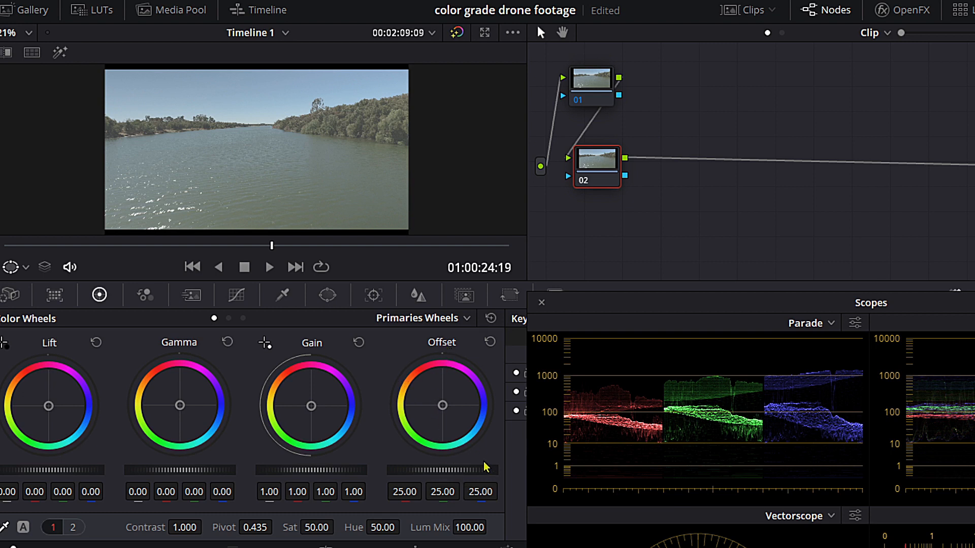
{"action": "left_click_drag", "start_coordinate": [442, 470], "coordinate": [373, 470]}
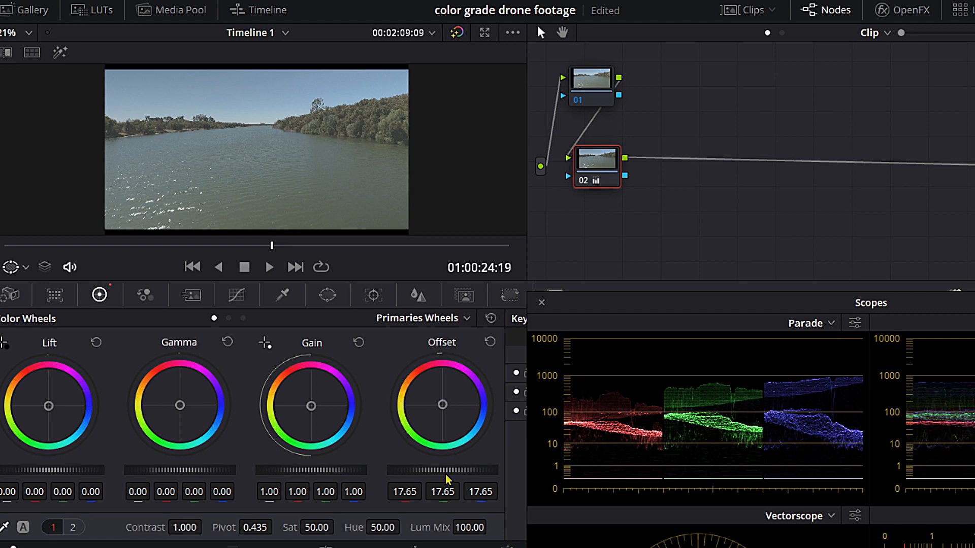
Step: Toggle node 02 off and on to compare the image before and after the offset adjustment
{"action": "left_click", "coordinate": [583, 184]}
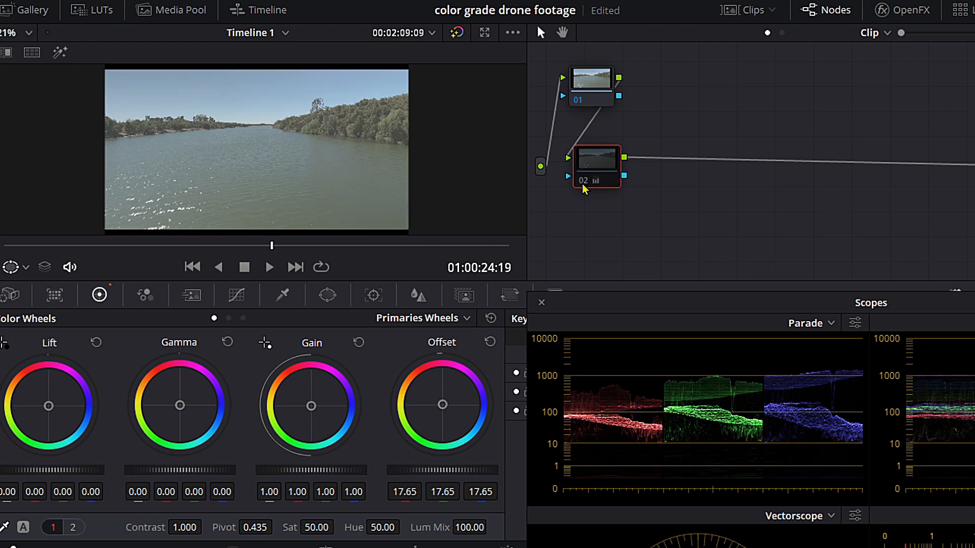
{"action": "left_click", "coordinate": [583, 184]}
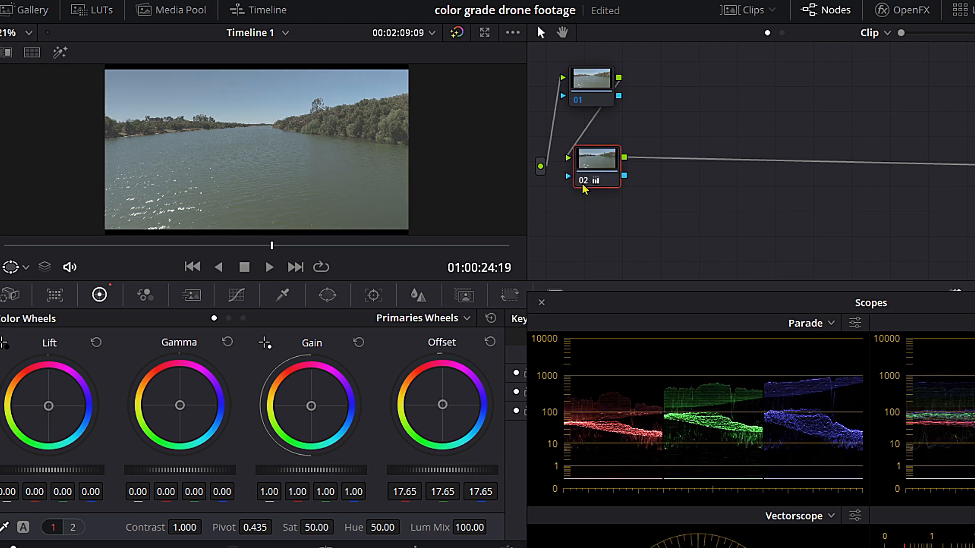
{"action": "left_click", "coordinate": [583, 184]}
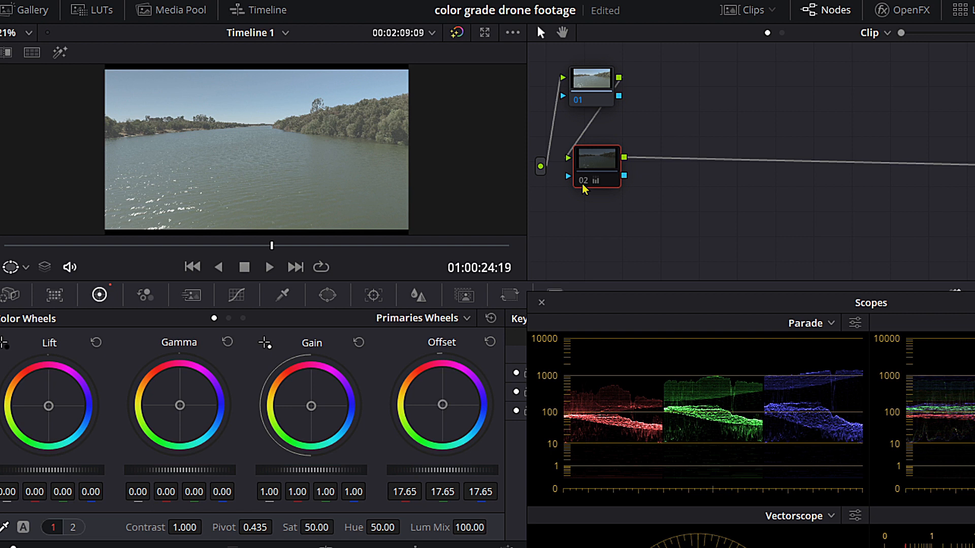
{"action": "left_click", "coordinate": [583, 184]}
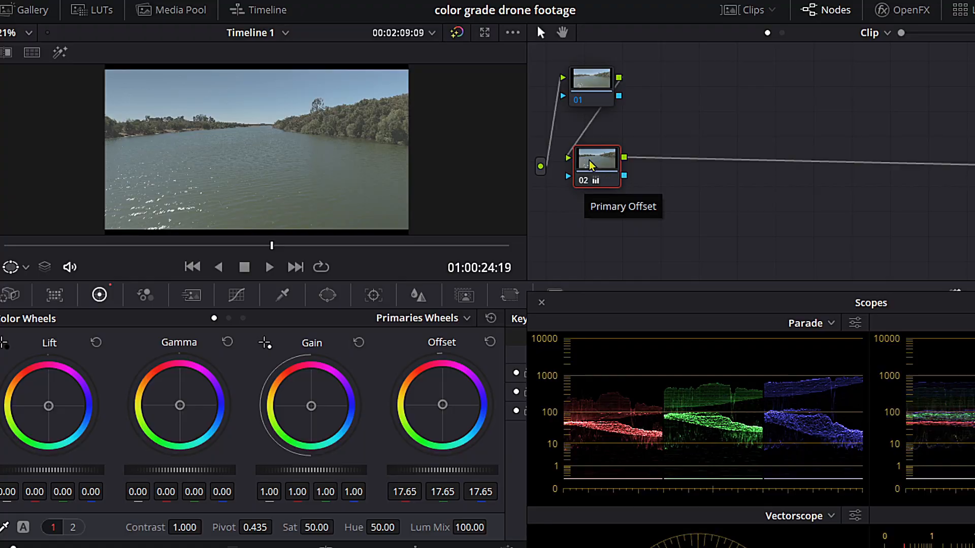
Step: Set node 02's saturation to 80 and its contrast to 1.400
{"action": "left_click", "coordinate": [67, 472]}
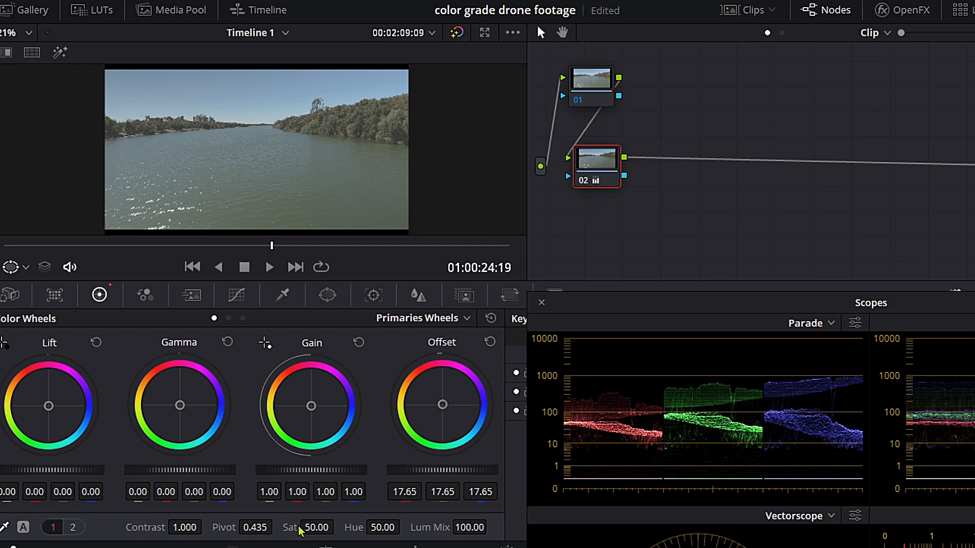
{"action": "left_click_drag", "start_coordinate": [306, 529], "coordinate": [339, 526]}
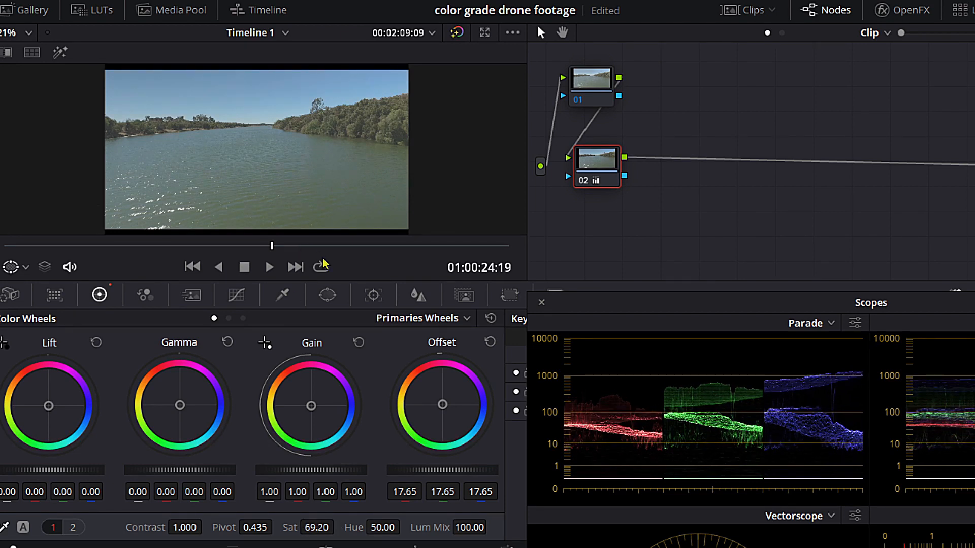
{"action": "scroll", "coordinate": [361, 220], "scroll_direction": "up", "scroll_amount": 3}
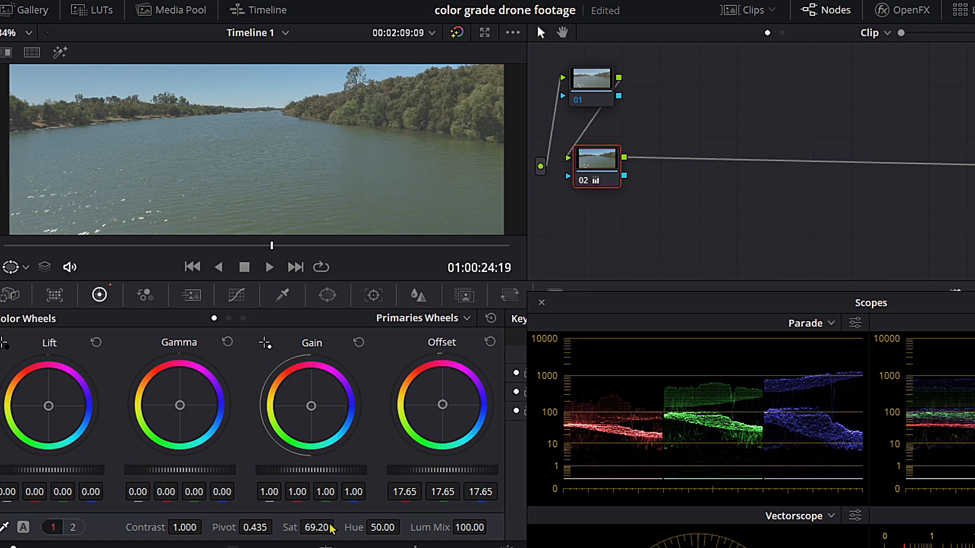
{"action": "left_click_drag", "start_coordinate": [317, 528], "coordinate": [339, 526]}
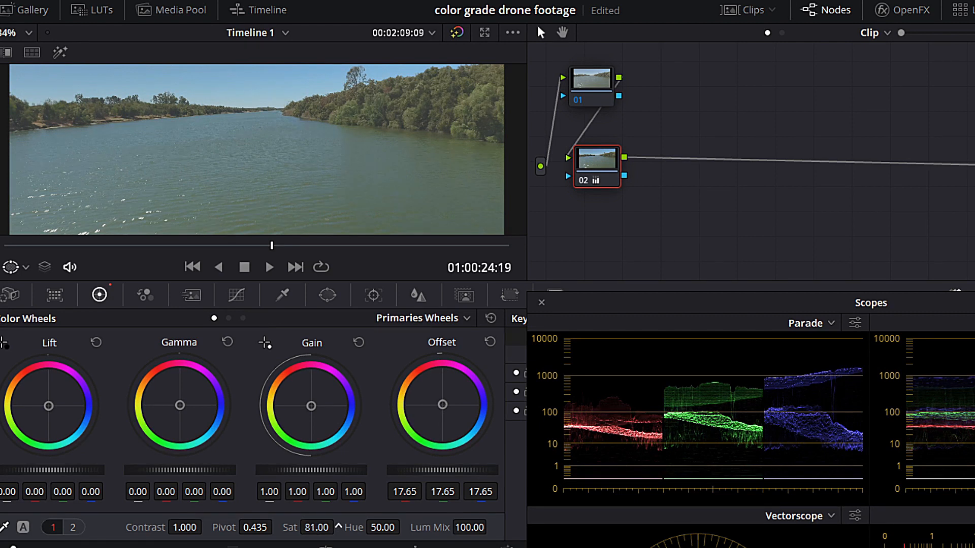
{"action": "left_click", "coordinate": [311, 528]}
{"action": "type", "text": "80"}
{"action": "key", "text": "Return"}
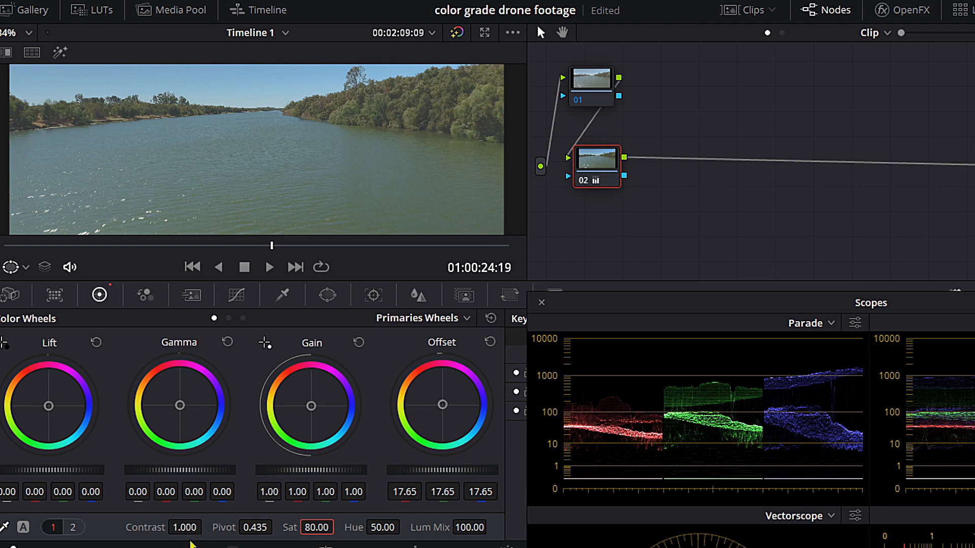
{"action": "left_click_drag", "start_coordinate": [178, 527], "coordinate": [206, 527]}
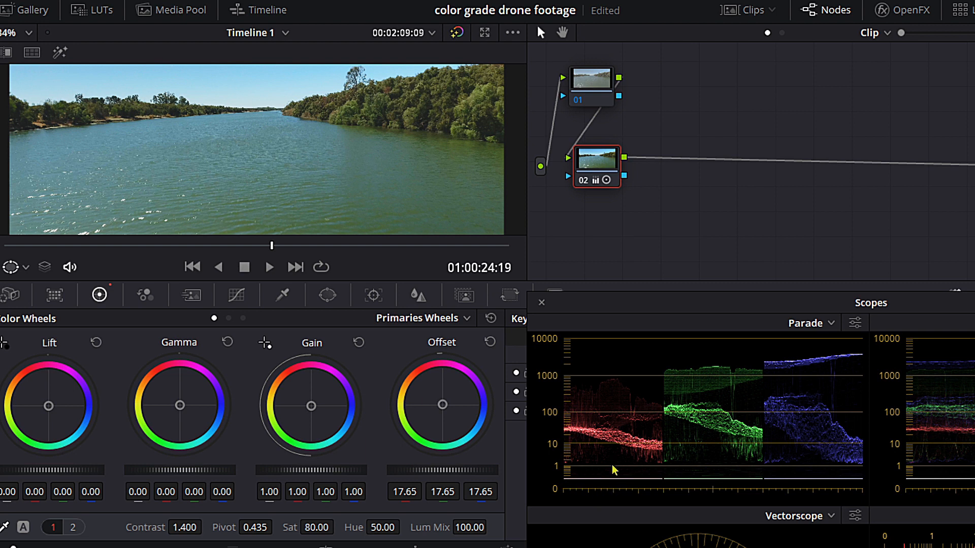
Step: Turn on the reference levels for the Parade scope
{"action": "left_click", "coordinate": [853, 324]}
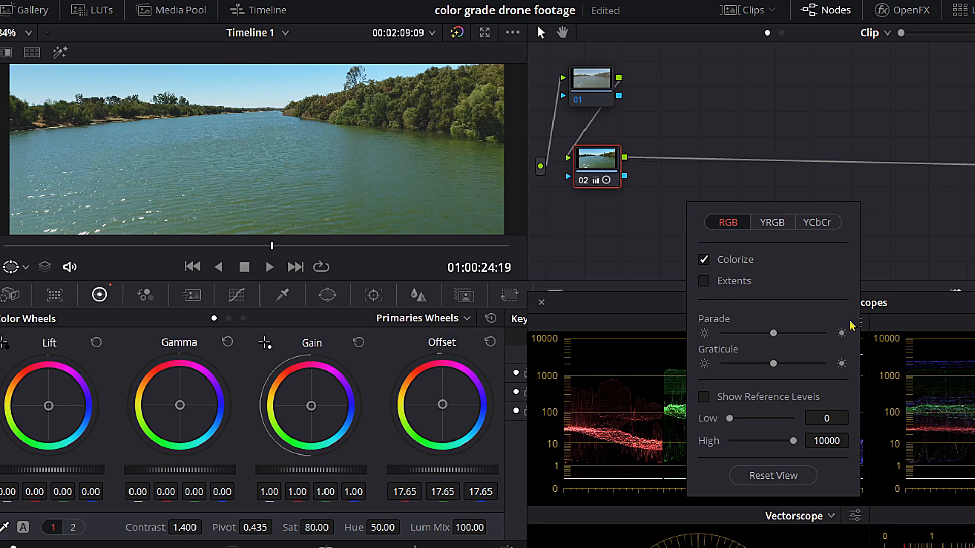
{"action": "left_click", "coordinate": [704, 397]}
{"action": "left_click", "coordinate": [899, 222]}
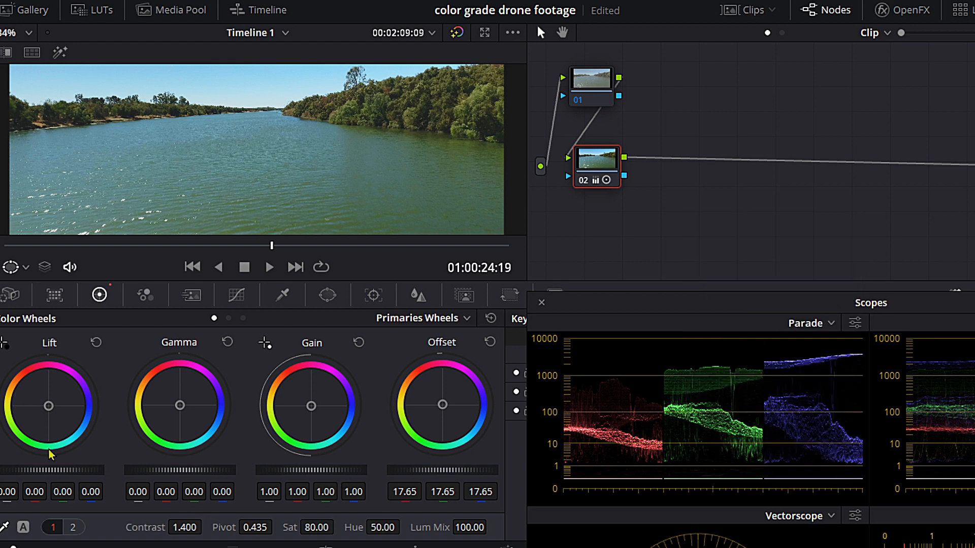
Step: Set node 02's master primaries wheels to Lift -0.05, Gain 1.12 and Gamma -0.01
{"action": "left_click_drag", "start_coordinate": [81, 478], "coordinate": [60, 479]}
{"action": "left_click_drag", "start_coordinate": [49, 471], "coordinate": [55, 471]}
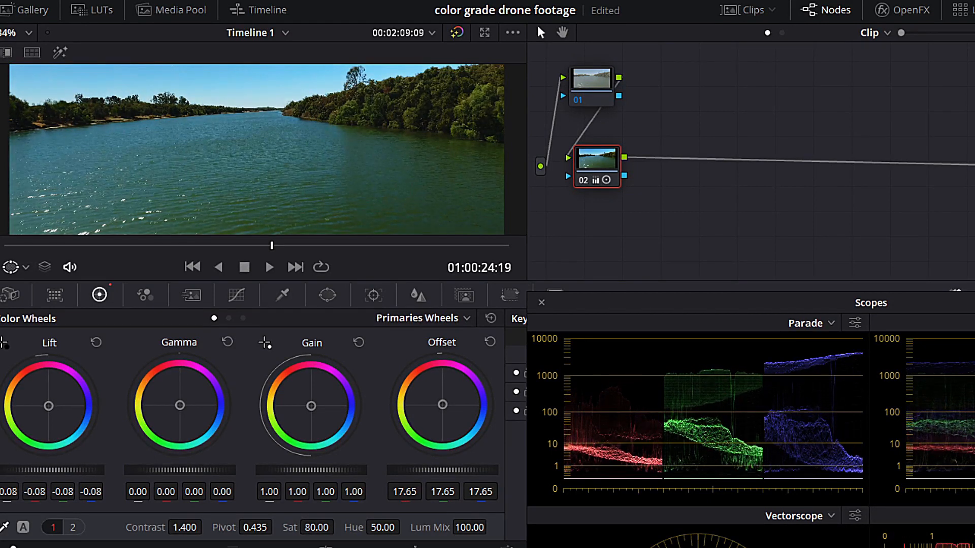
{"action": "left_click_drag", "start_coordinate": [51, 470], "coordinate": [71, 470]}
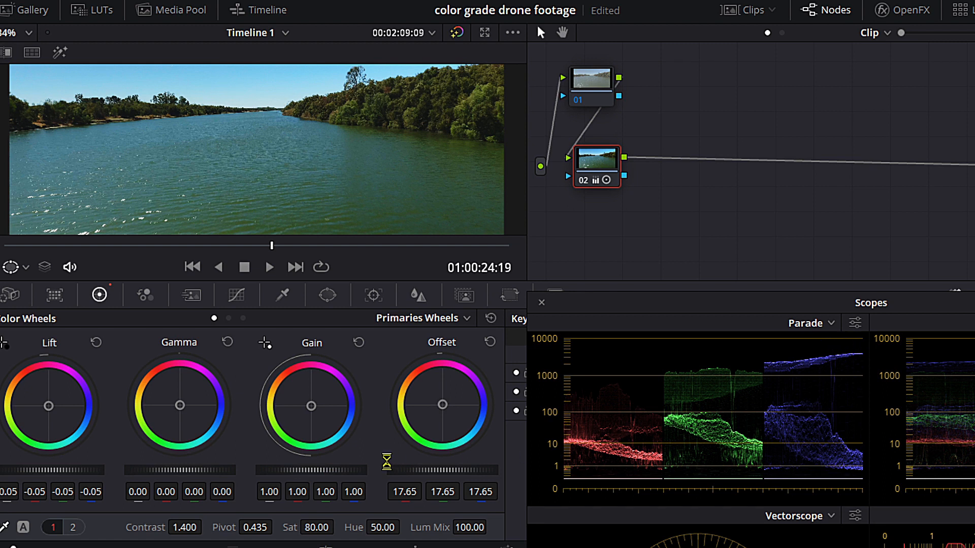
{"action": "left_click_drag", "start_coordinate": [309, 475], "coordinate": [327, 475]}
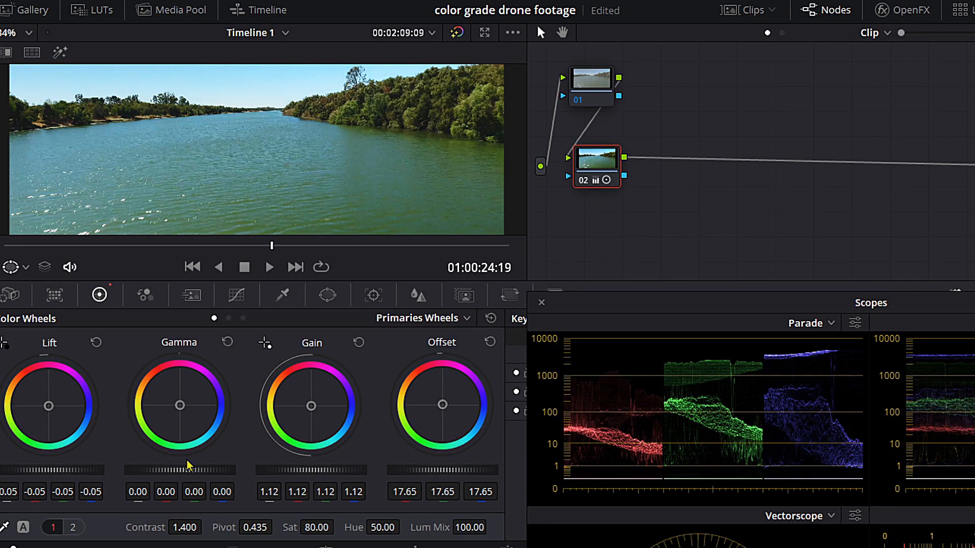
{"action": "left_click_drag", "start_coordinate": [181, 471], "coordinate": [179, 471]}
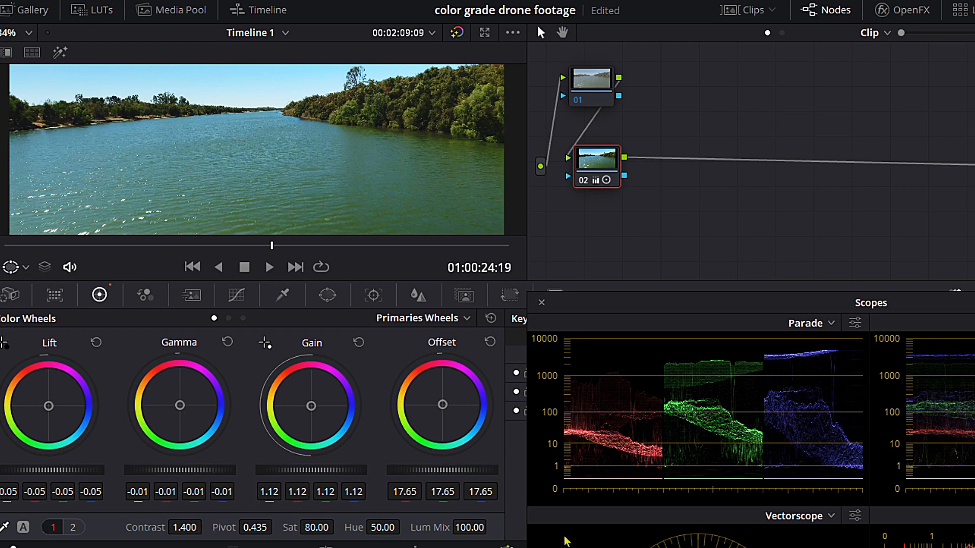
Step: Switch the Scopes window to the two-scope layout and position it below the node graph, clear of the color wheels
{"action": "left_click_drag", "start_coordinate": [943, 307], "coordinate": [730, 206]}
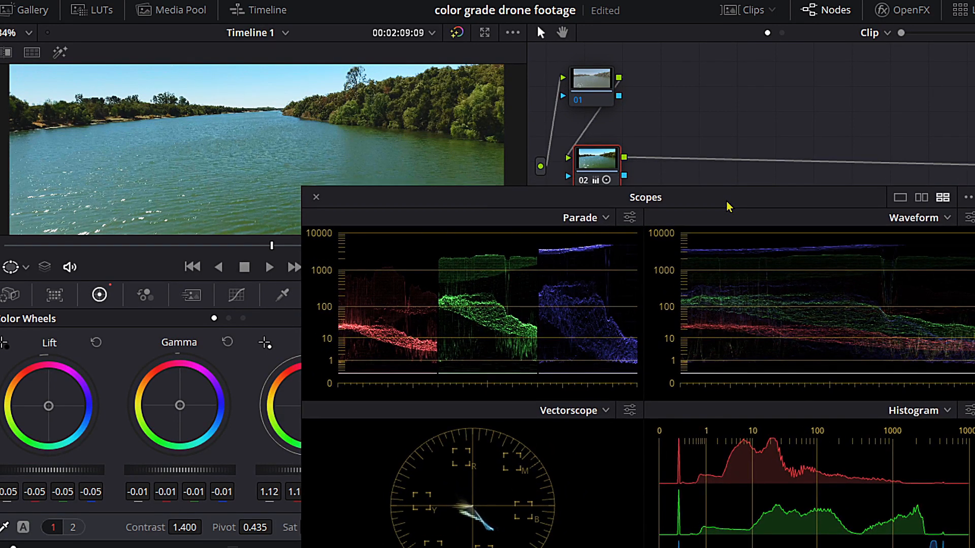
{"action": "left_click", "coordinate": [899, 198]}
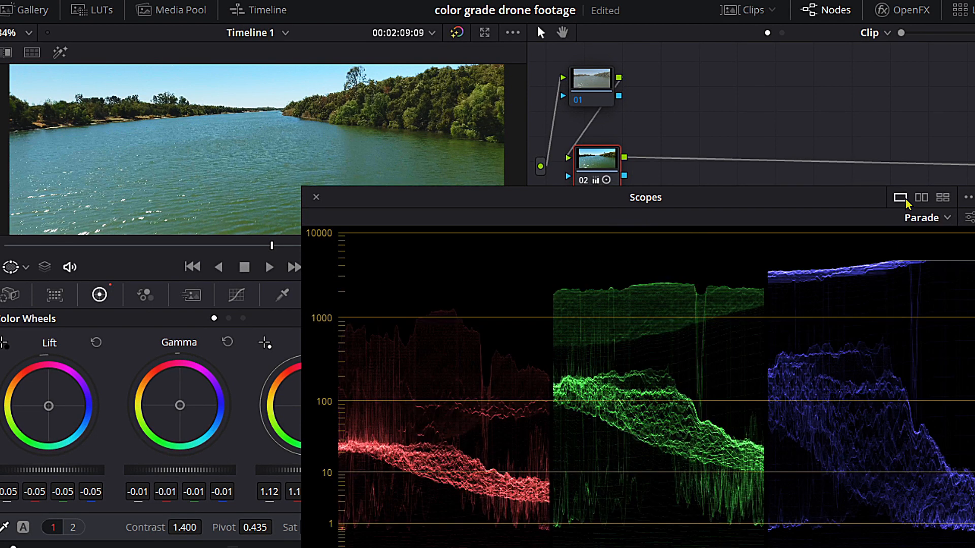
{"action": "left_click", "coordinate": [922, 197]}
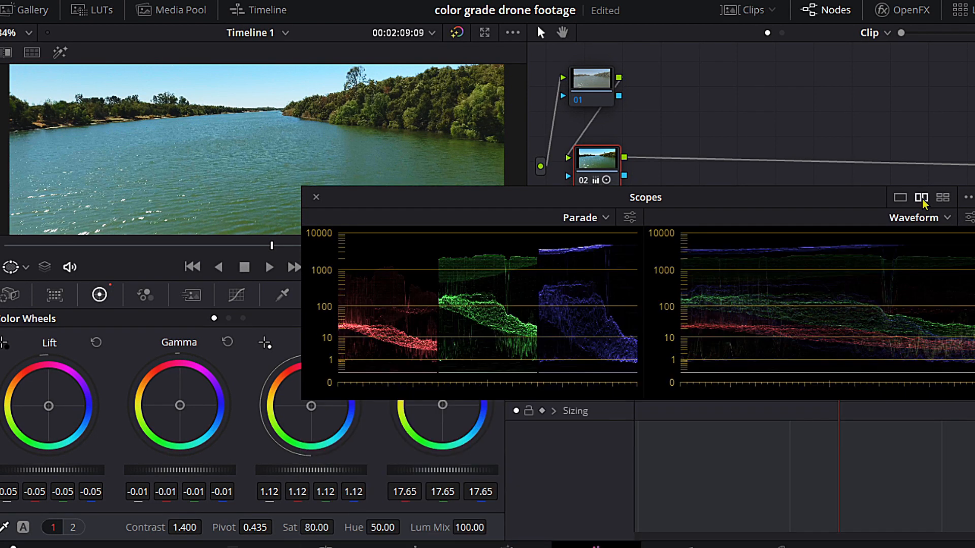
{"action": "left_click_drag", "start_coordinate": [847, 204], "coordinate": [974, 351]}
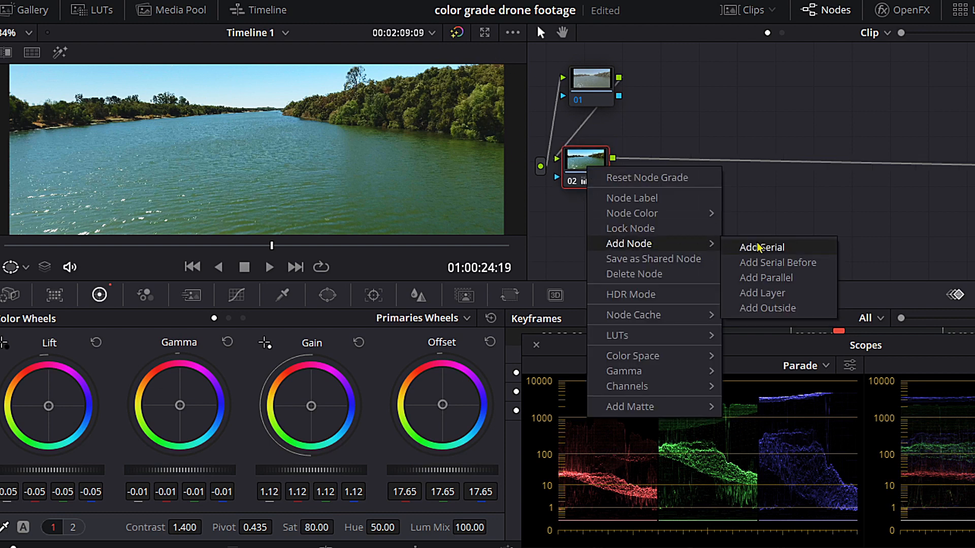
Step: Add a serial node after node 02
{"action": "left_click", "coordinate": [758, 247]}
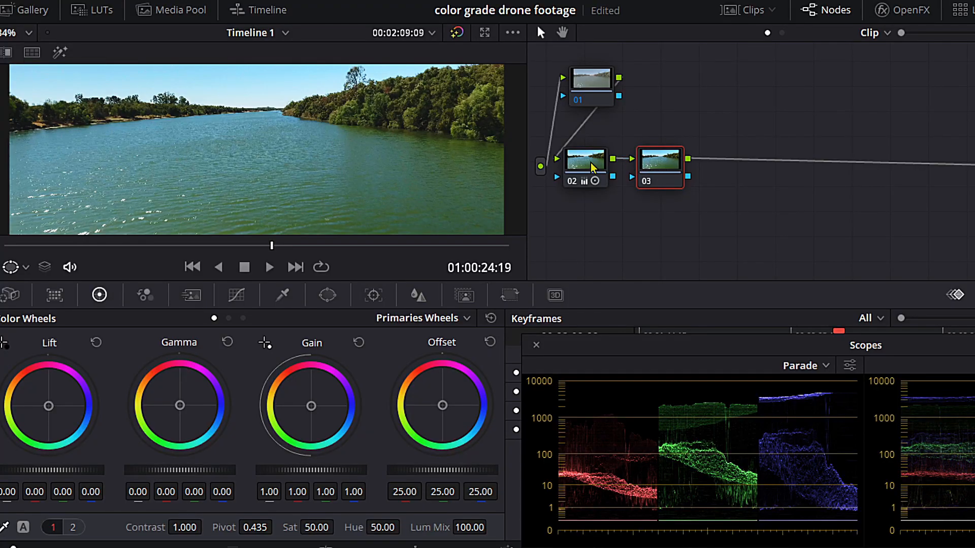
{"action": "mouse_move", "coordinate": [590, 163]}
Step: Set node 03's Log wheels to Shadow -0.14, Highlight -0.07 and Midtone -0.31
{"action": "left_click", "coordinate": [243, 318]}
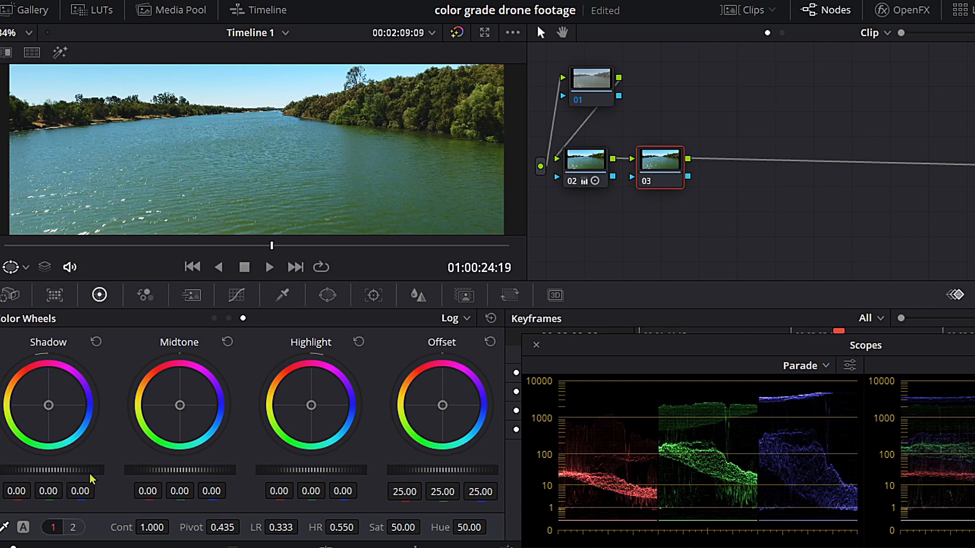
{"action": "left_click_drag", "start_coordinate": [48, 470], "coordinate": [20, 470]}
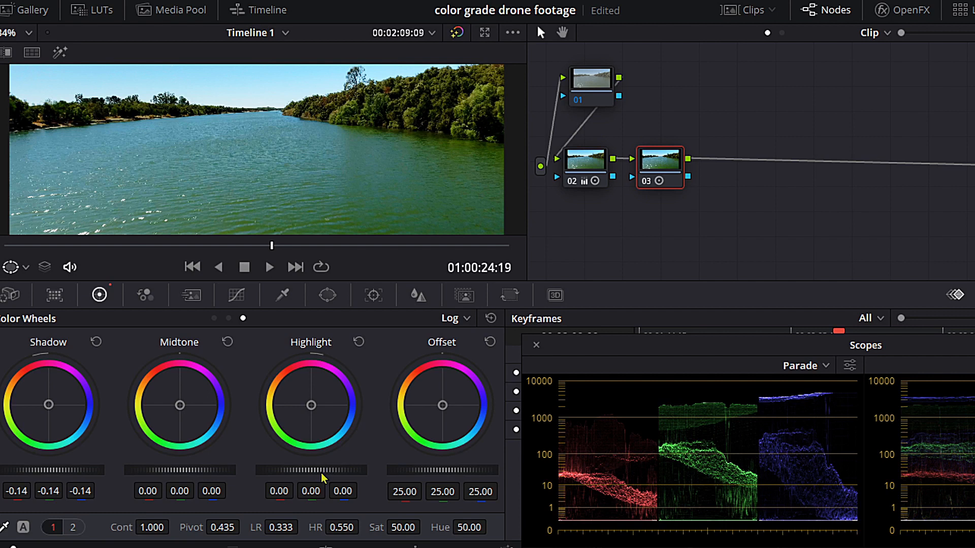
{"action": "left_click_drag", "start_coordinate": [313, 472], "coordinate": [304, 472]}
{"action": "left_click_drag", "start_coordinate": [311, 470], "coordinate": [286, 470]}
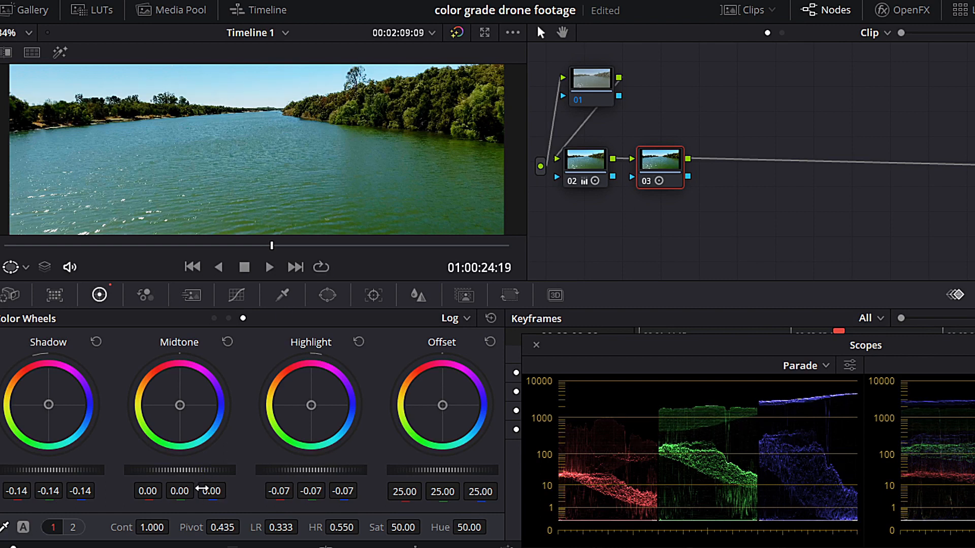
{"action": "left_click_drag", "start_coordinate": [203, 475], "coordinate": [163, 475]}
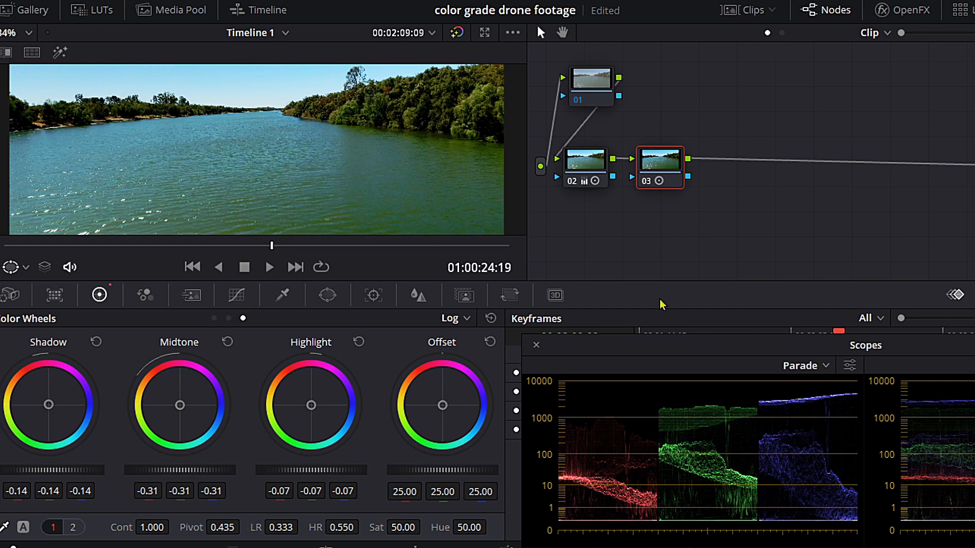
Step: Add a serial node after node 03
{"action": "left_click_drag", "start_coordinate": [658, 181], "coordinate": [654, 179]}
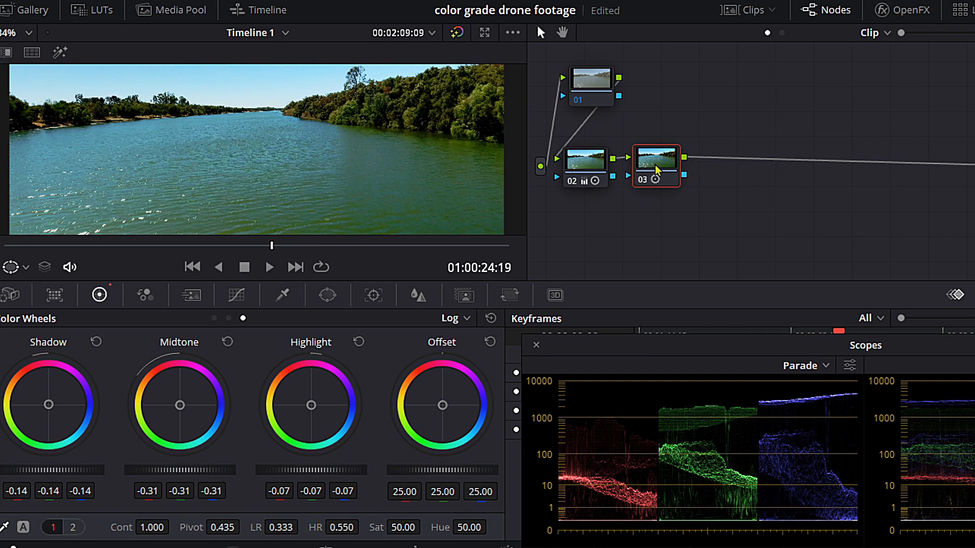
{"action": "right_click", "coordinate": [655, 165]}
{"action": "mouse_move", "coordinate": [711, 241]}
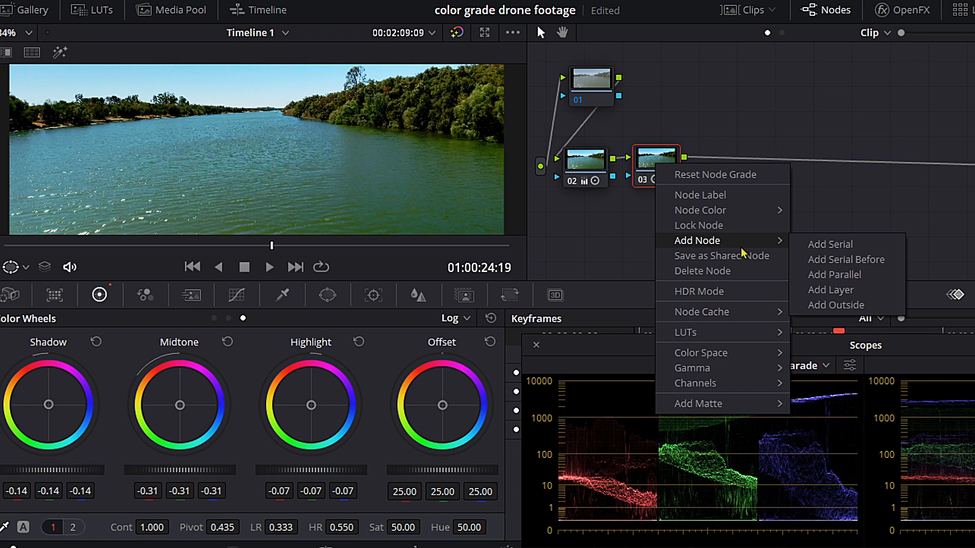
{"action": "left_click", "coordinate": [823, 245]}
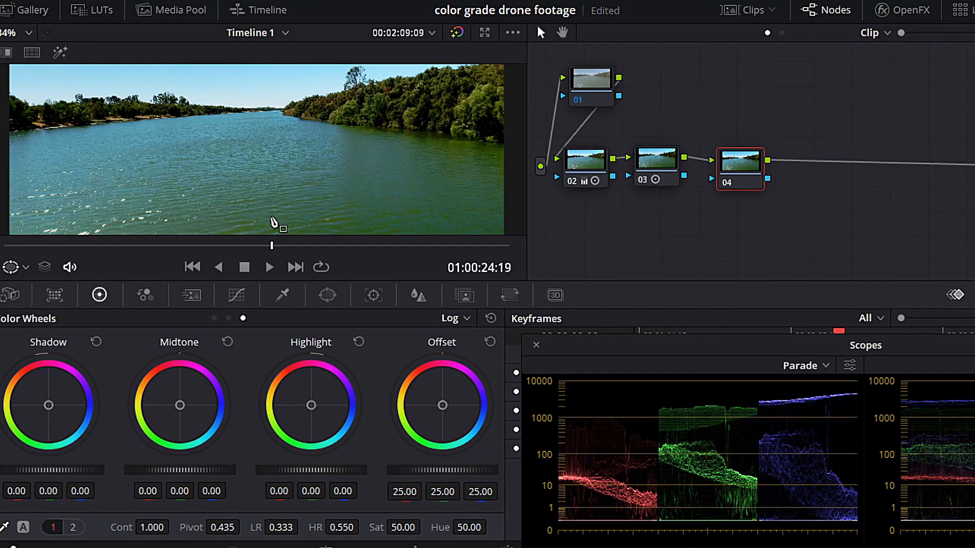
Step: Examine the graded river shot in an enlarged viewer, save the project and restore the normal layout
{"action": "key", "text": "shift+f"}
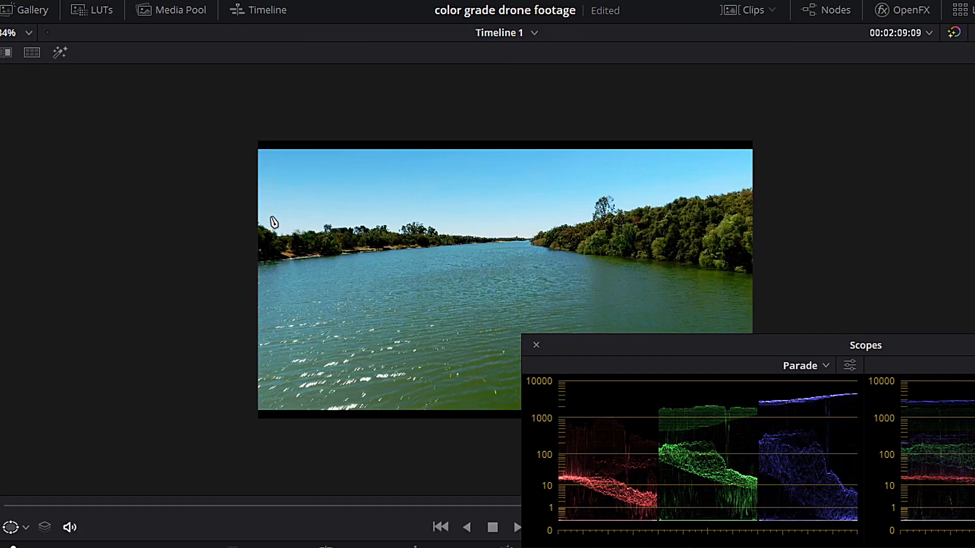
{"action": "scroll", "coordinate": [459, 286], "scroll_direction": "up", "scroll_amount": 7}
{"action": "scroll", "coordinate": [460, 287], "scroll_direction": "down", "scroll_amount": 3}
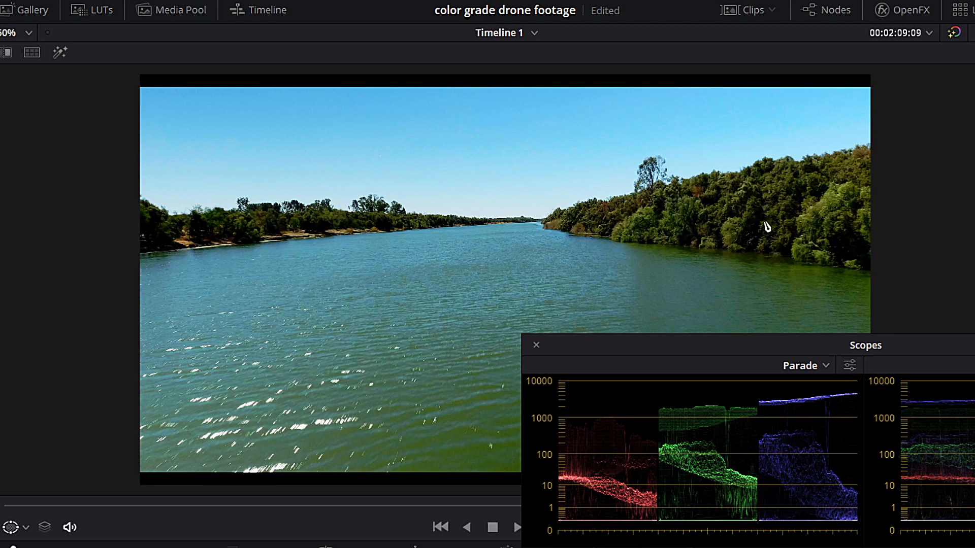
{"action": "key", "text": "ctrl+s"}
{"action": "key", "text": "alt+f"}
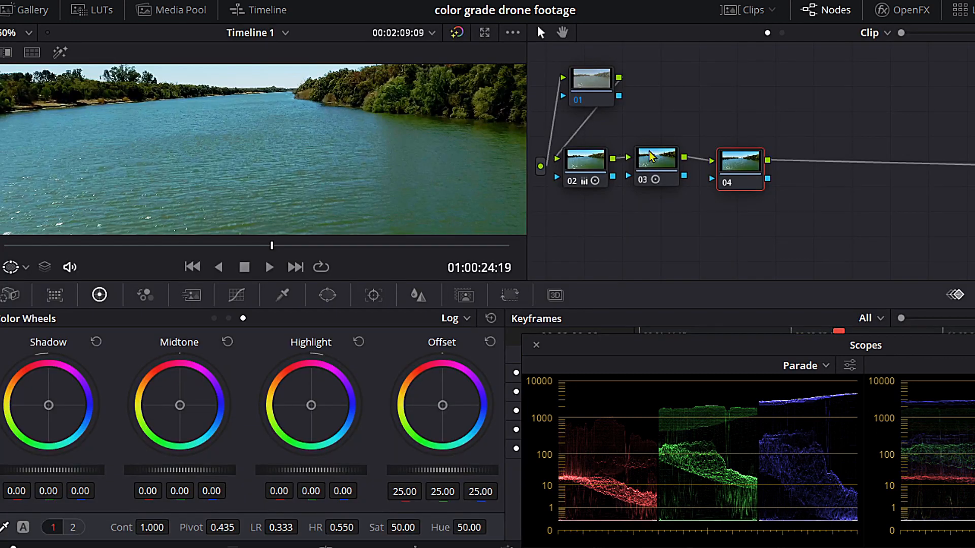
Step: On node 03's Lum Vs Sat curve, add a point at input luminance 0.17 and lower the black end to saturation 0.00
{"action": "left_click_drag", "start_coordinate": [742, 165], "coordinate": [741, 163]}
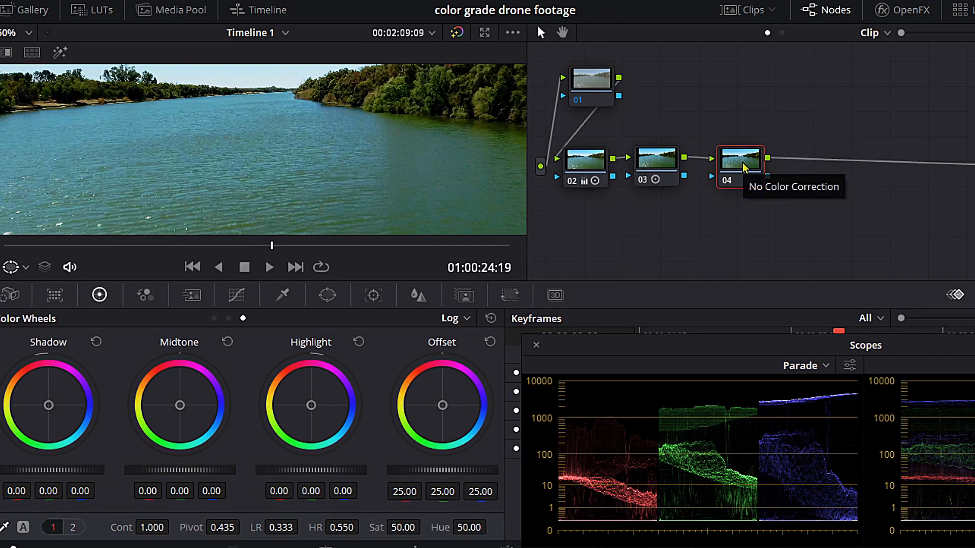
{"action": "left_click", "coordinate": [237, 298]}
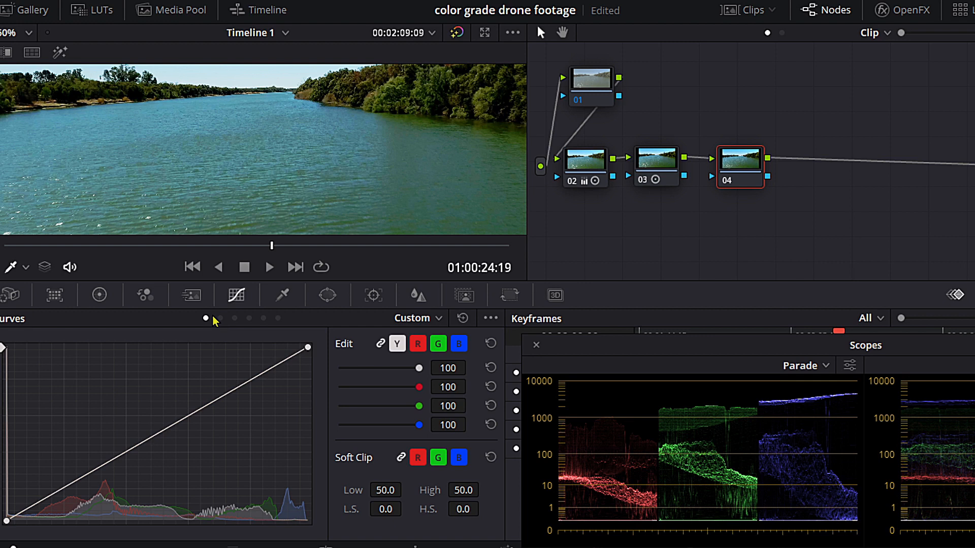
{"action": "left_click", "coordinate": [249, 319]}
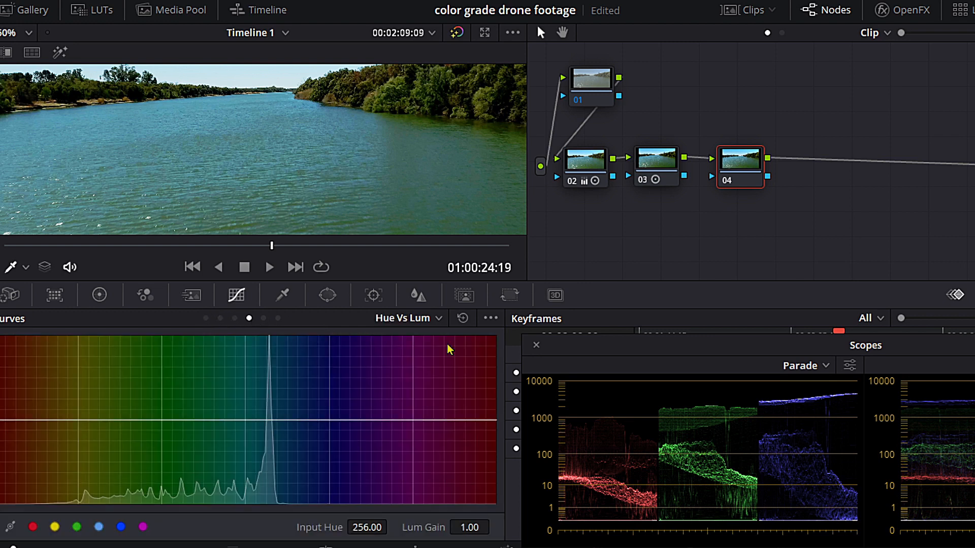
{"action": "left_click", "coordinate": [263, 318]}
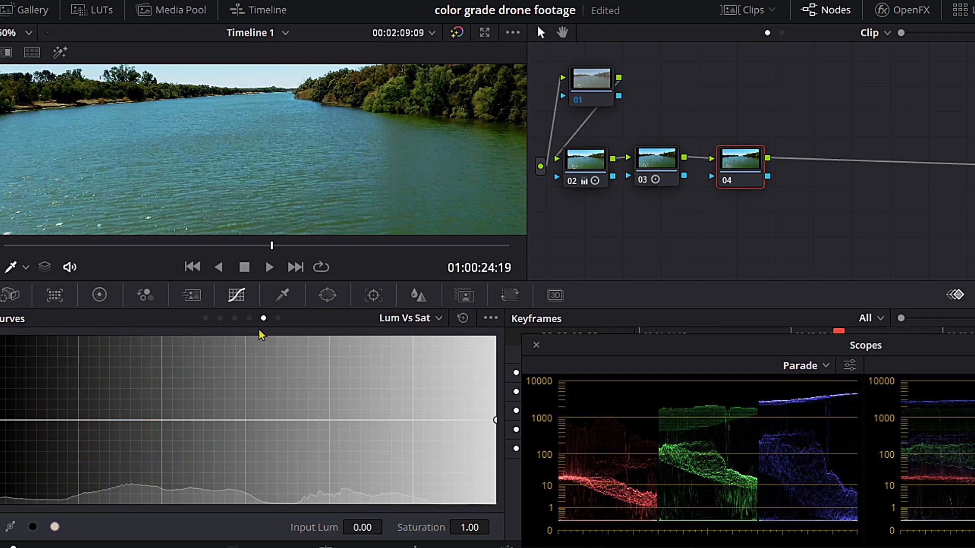
{"action": "left_click", "coordinate": [235, 318]}
{"action": "left_click", "coordinate": [656, 174]}
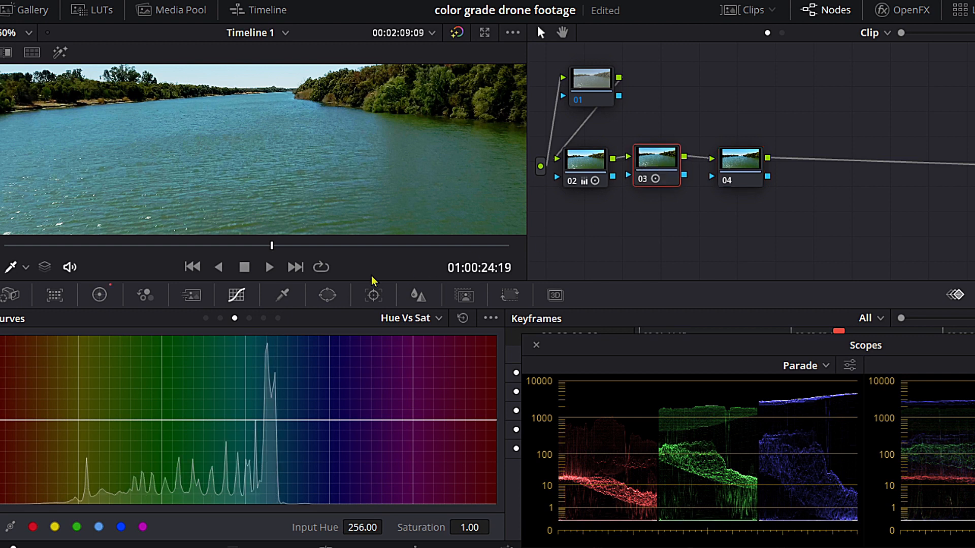
{"action": "left_click", "coordinate": [263, 319]}
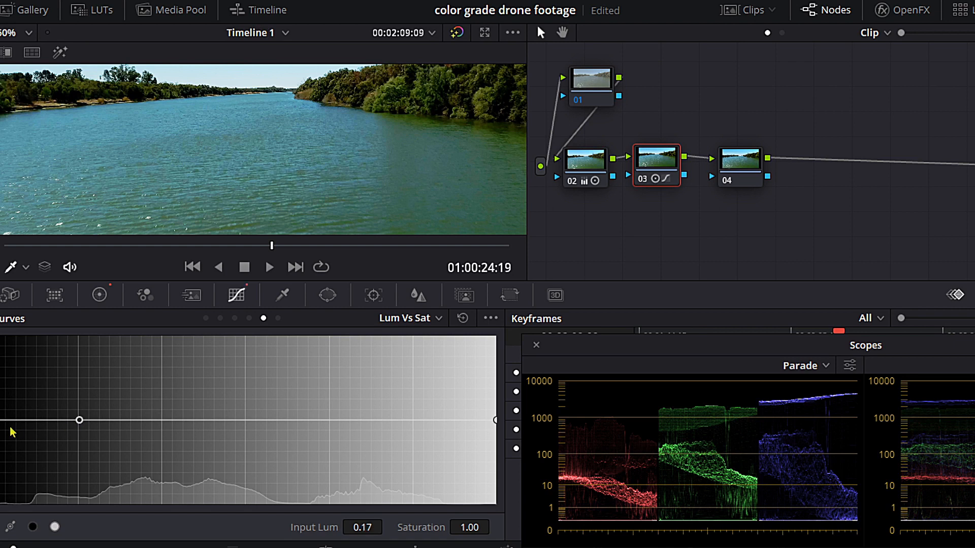
{"action": "left_click_drag", "start_coordinate": [1, 426], "coordinate": [1, 500]}
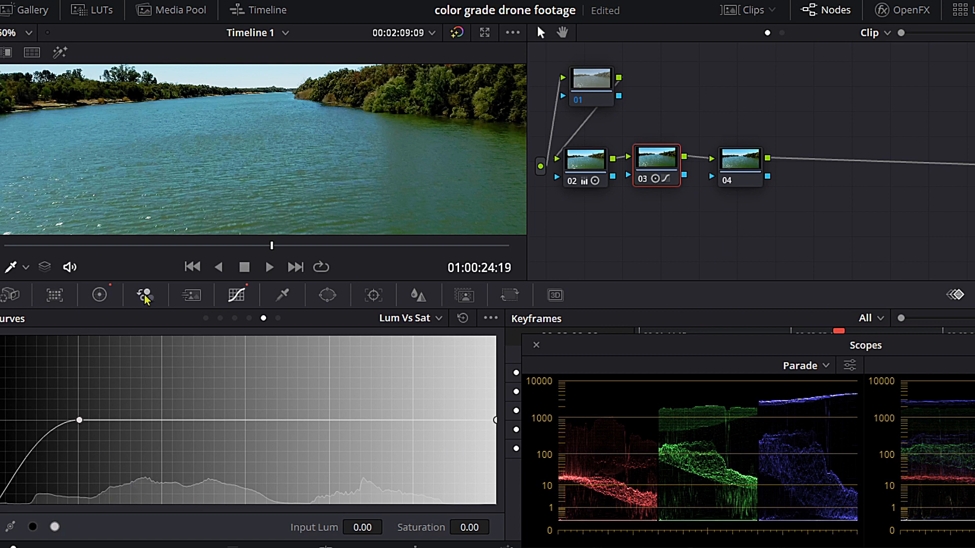
Step: Set node 03's Log Shadow wheel to -0.16
{"action": "left_click", "coordinate": [99, 294]}
{"action": "mouse_move", "coordinate": [84, 475]}
{"action": "left_mouse_down"}
{"action": "mouse_move", "coordinate": [56, 474]}
{"action": "mouse_move", "coordinate": [80, 475]}
{"action": "left_mouse_up"}
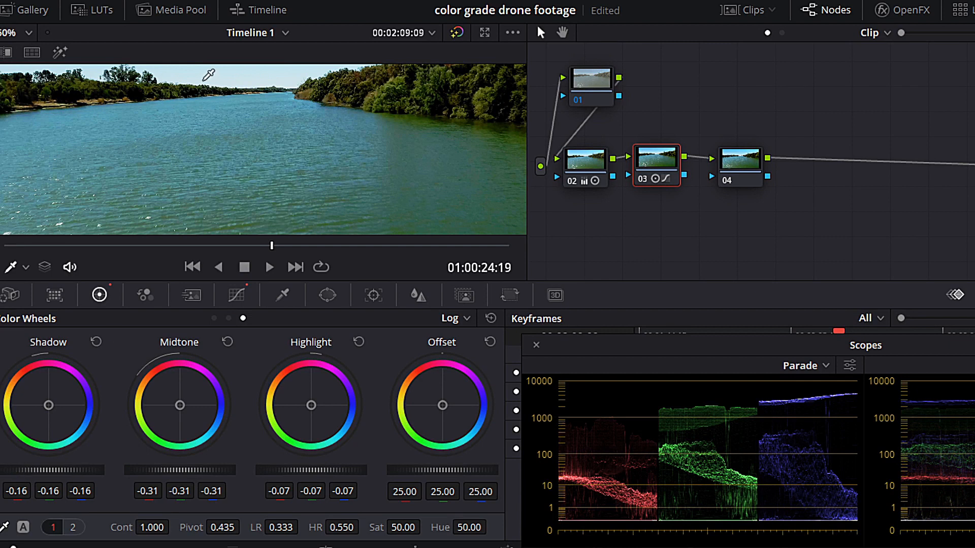
Step: Add control points to node 04's Hue Vs Sat curve by sampling the tree foliage on the river's right bank
{"action": "left_click", "coordinate": [739, 169]}
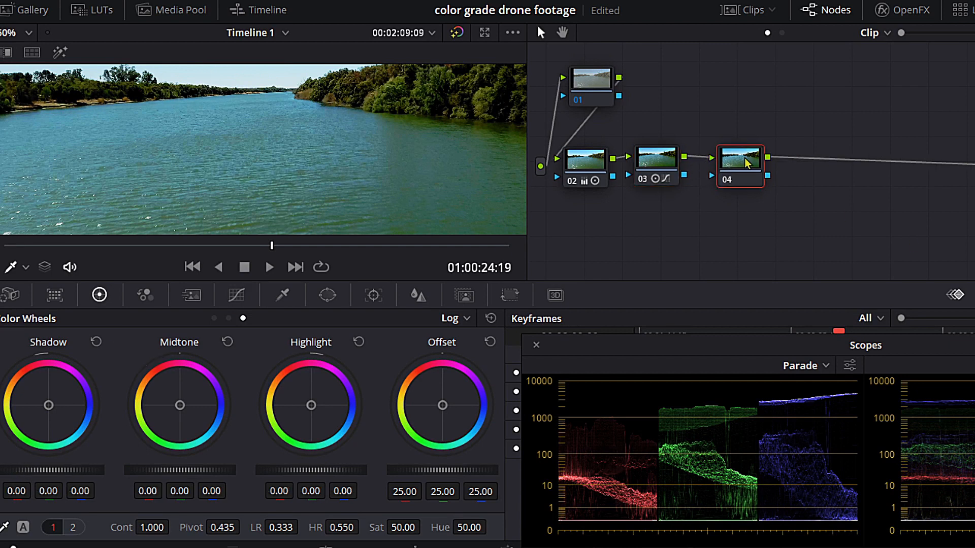
{"action": "left_click", "coordinate": [237, 295]}
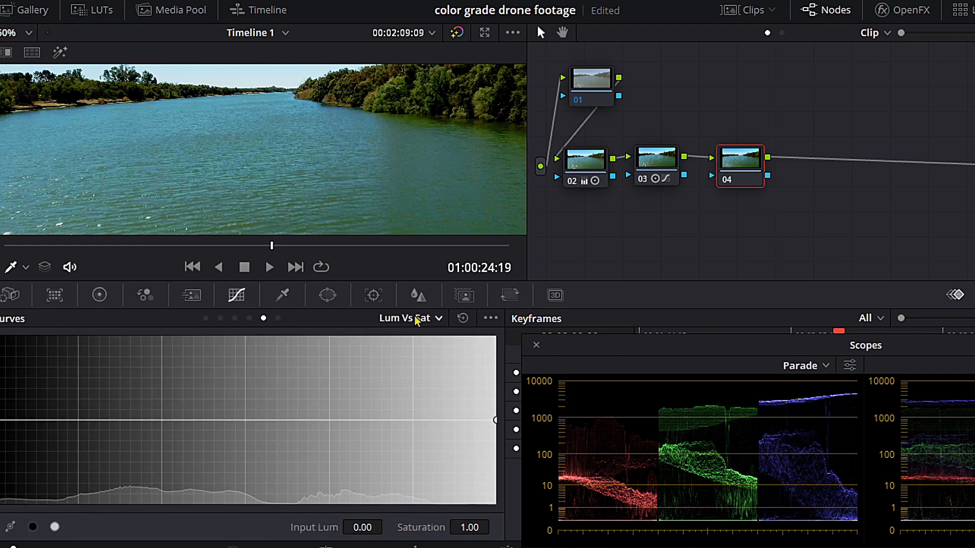
{"action": "left_click", "coordinate": [249, 318]}
{"action": "left_click", "coordinate": [234, 319]}
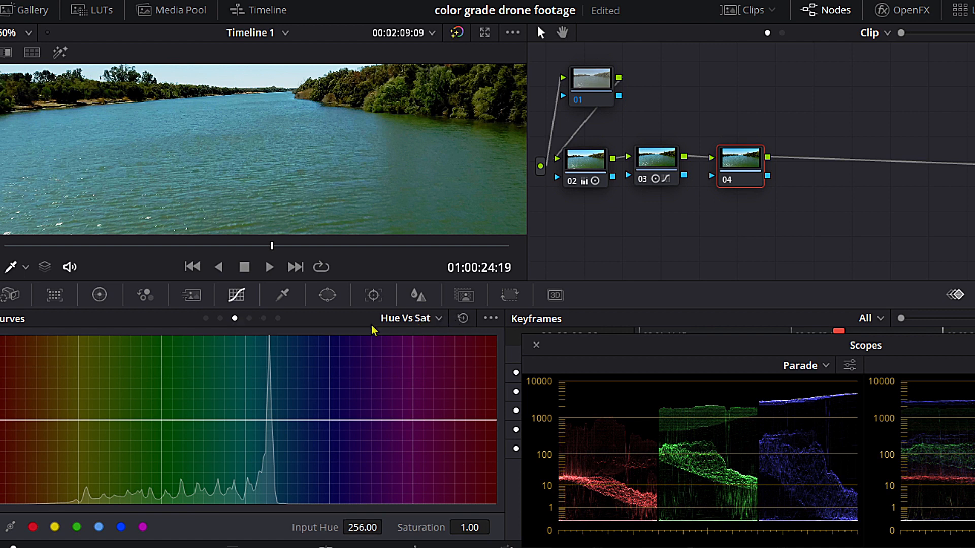
{"action": "scroll", "coordinate": [392, 169], "scroll_direction": "down", "scroll_amount": 4}
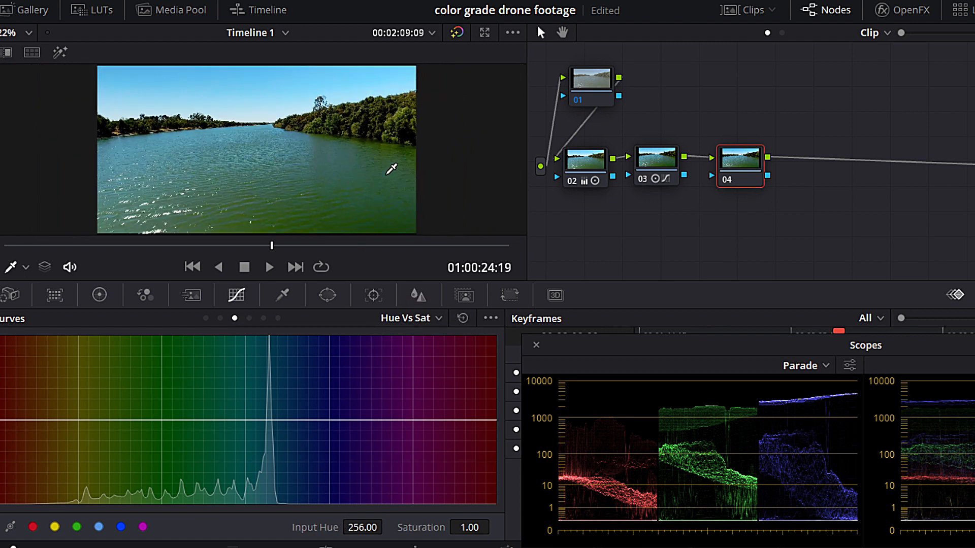
{"action": "scroll", "coordinate": [393, 169], "scroll_direction": "up", "scroll_amount": 1}
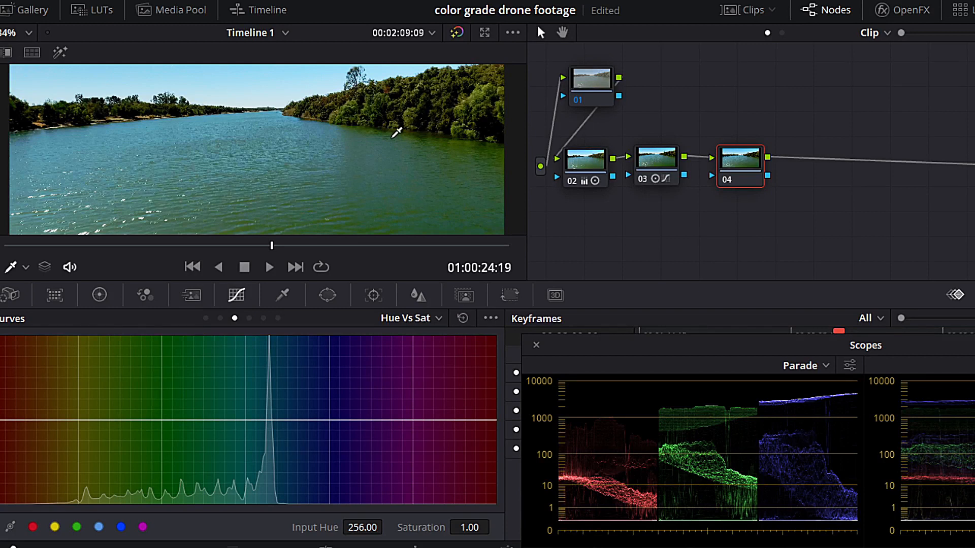
{"action": "left_click", "coordinate": [477, 97]}
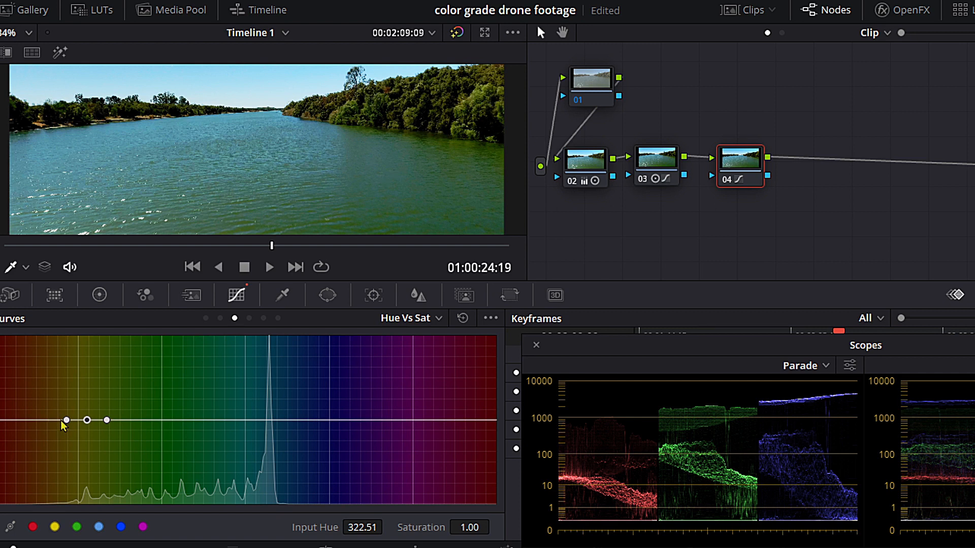
Step: Spread the outer Hue Vs Sat points around the foliage hue and raise the middle point to saturation 1.31 at hue 325.61
{"action": "left_click_drag", "start_coordinate": [68, 421], "coordinate": [131, 421]}
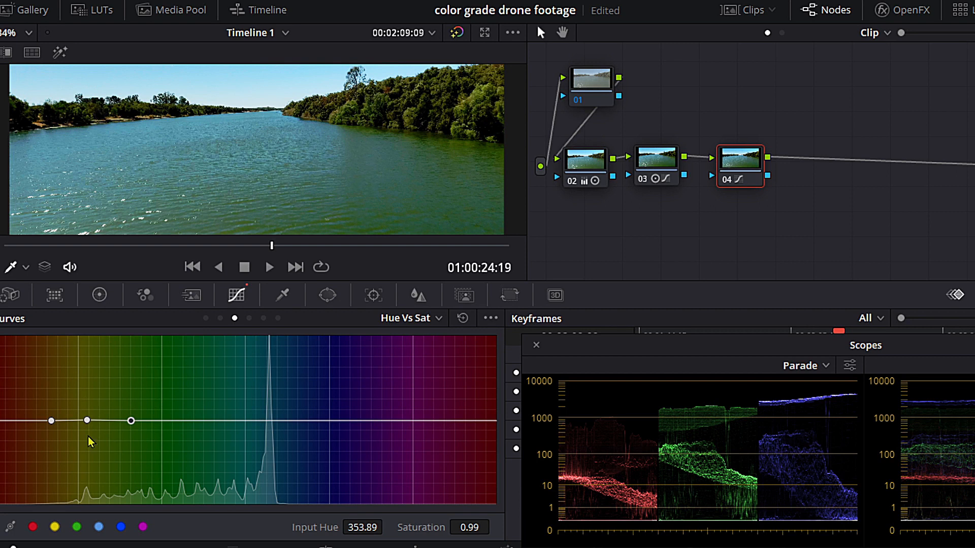
{"action": "left_click_drag", "start_coordinate": [89, 422], "coordinate": [92, 397]}
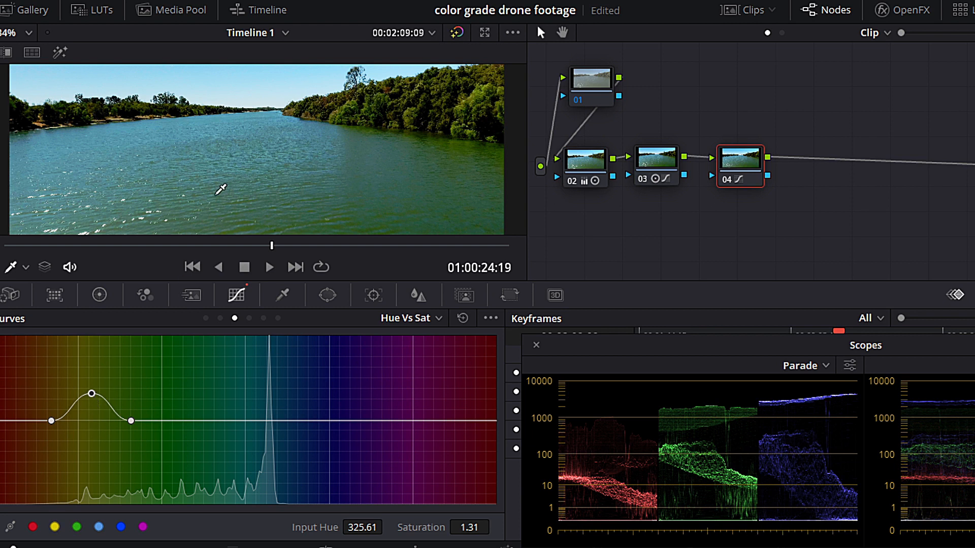
Step: Examine the foliage saturation in the enlarged viewer, then return to the normal layout with the image zoomed out
{"action": "key", "text": "alt+f"}
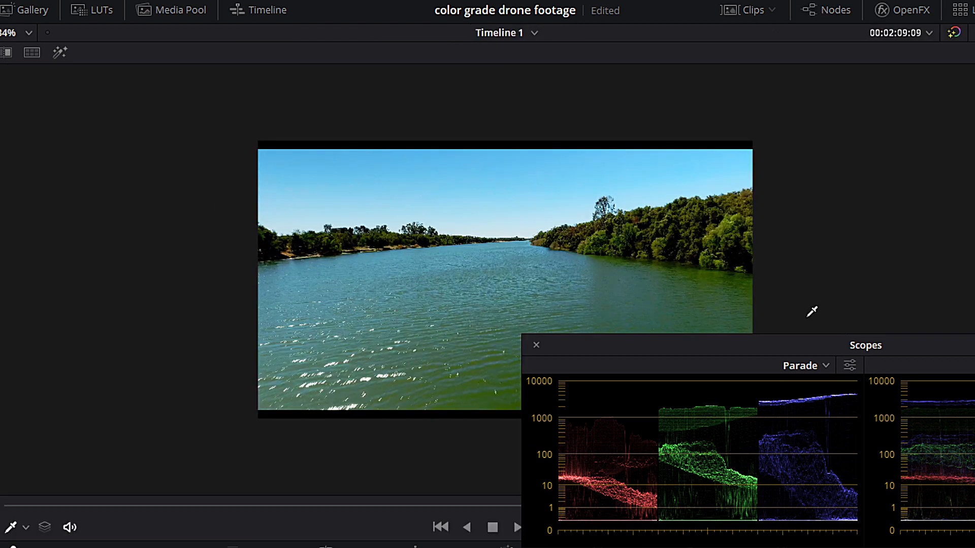
{"action": "scroll", "coordinate": [630, 244], "scroll_direction": "up", "scroll_amount": 3}
{"action": "scroll", "coordinate": [630, 244], "scroll_direction": "down", "scroll_amount": 1}
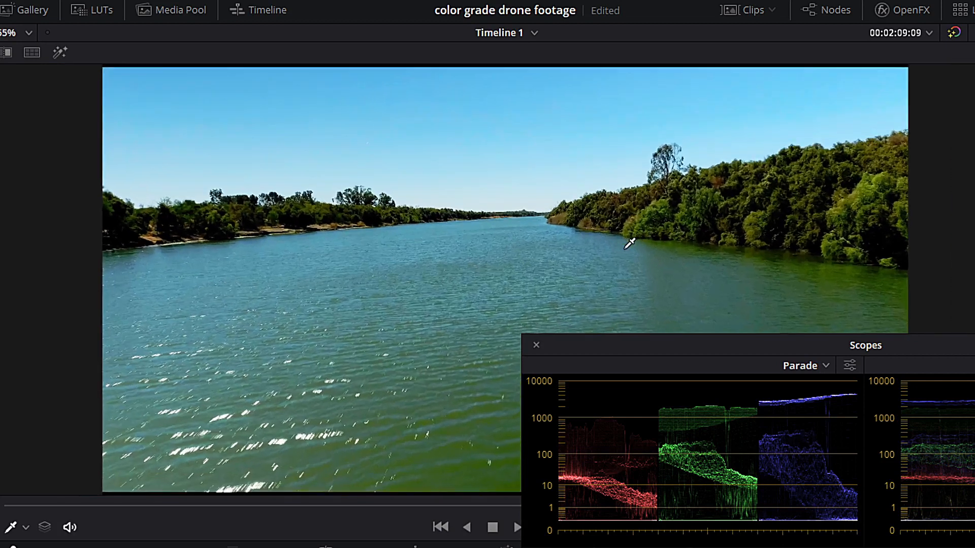
{"action": "scroll", "coordinate": [629, 244], "scroll_direction": "up", "scroll_amount": 2}
{"action": "scroll", "coordinate": [630, 244], "scroll_direction": "down", "scroll_amount": 2}
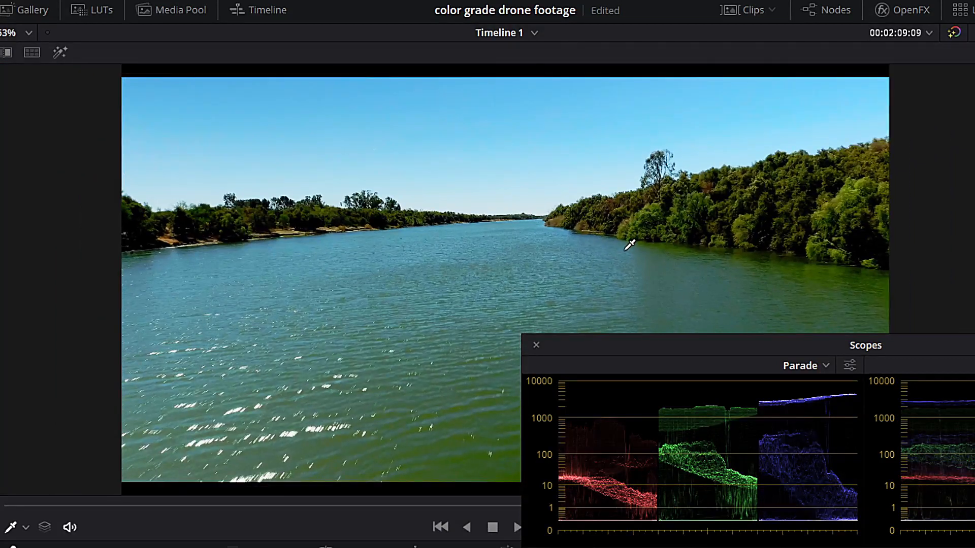
{"action": "key", "text": "alt+f"}
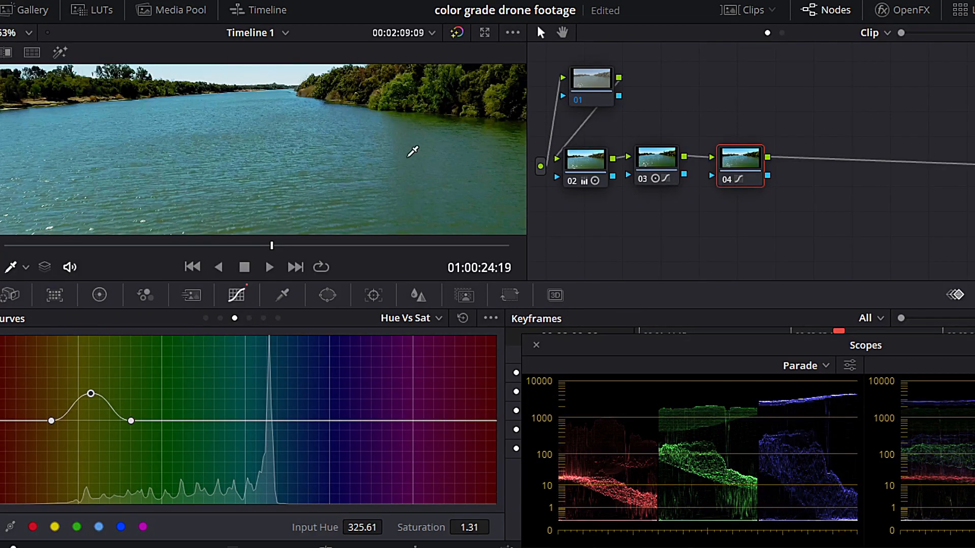
{"action": "scroll", "coordinate": [410, 153], "scroll_direction": "down", "scroll_amount": 2}
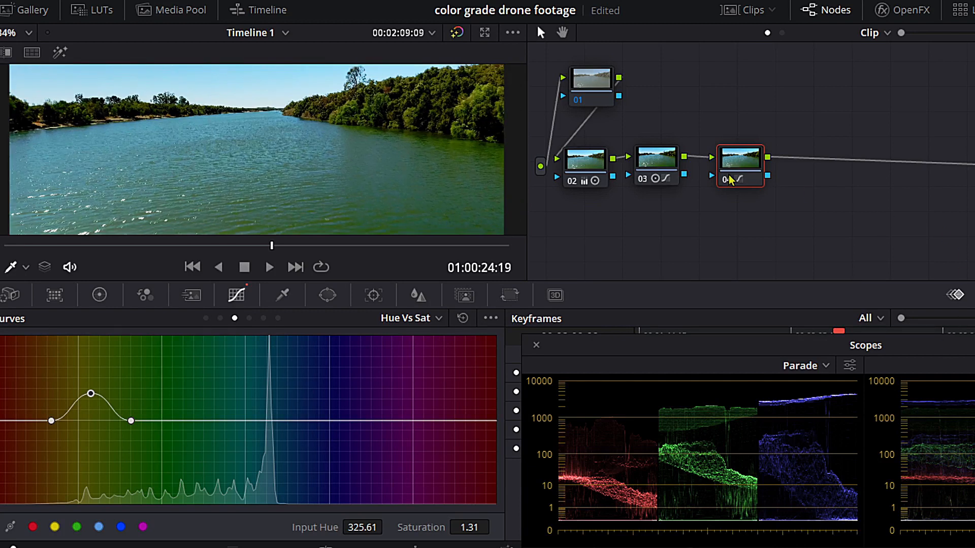
Step: Toggle node 04 off and on repeatedly to compare the foliage with and without the saturation boost, leaving it enabled
{"action": "key", "text": "ctrl+d"}
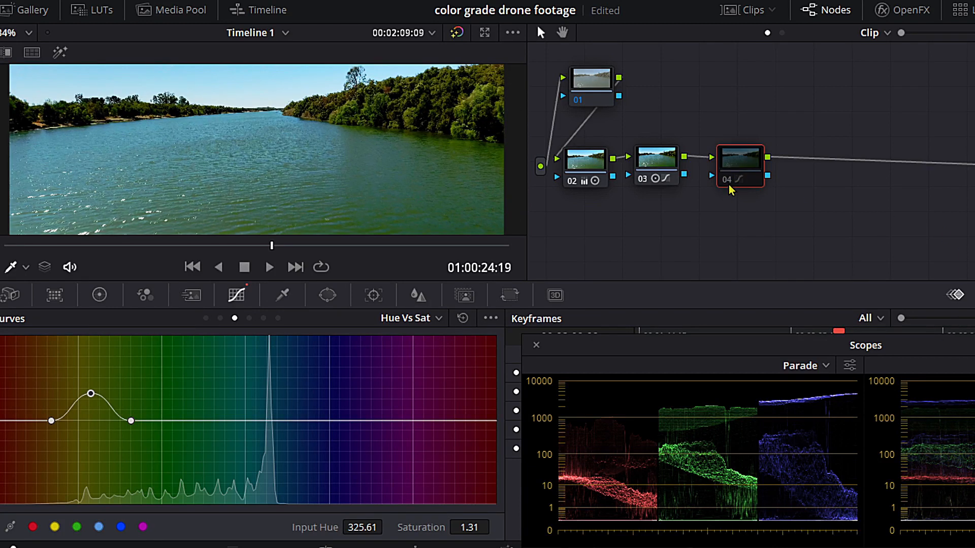
{"action": "key", "text": "ctrl+d"}
{"action": "key", "text": "ctrl+d"}
{"action": "key", "text": "ctrl+d"}
{"action": "key", "text": "ctrl+d"}
{"action": "key", "text": "ctrl+d"}
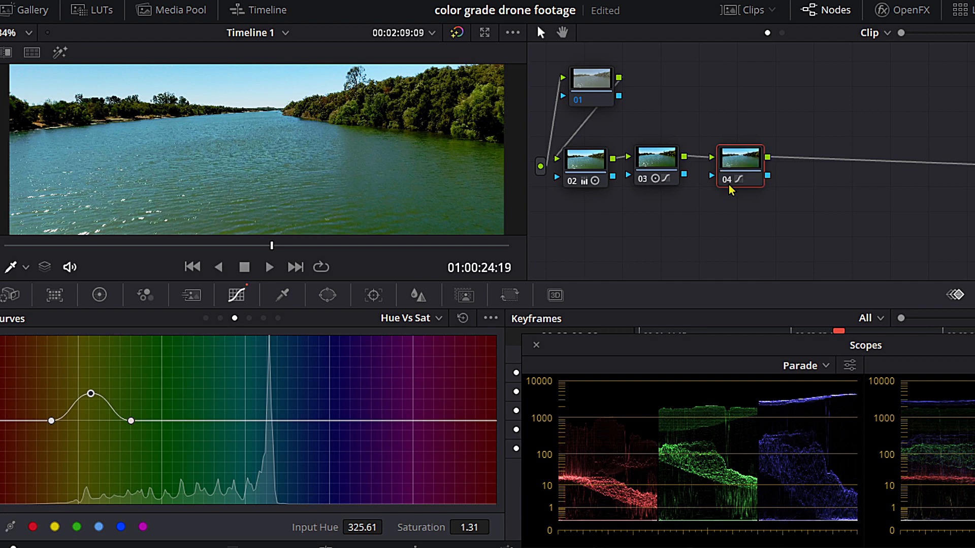
{"action": "key", "text": "ctrl+d"}
{"action": "key", "text": "ctrl+d"}
{"action": "key", "text": "ctrl+d"}
{"action": "key", "text": "ctrl+d"}
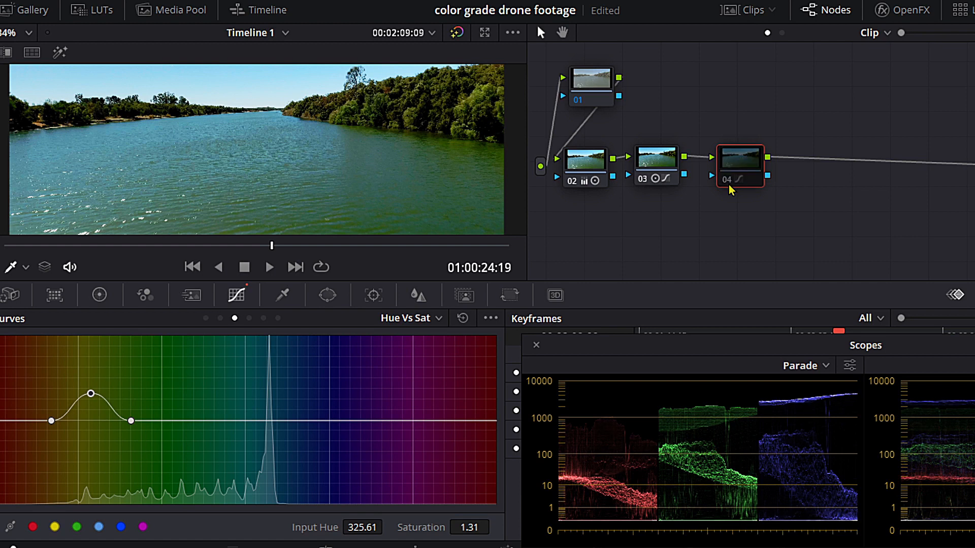
{"action": "key", "text": "ctrl+d"}
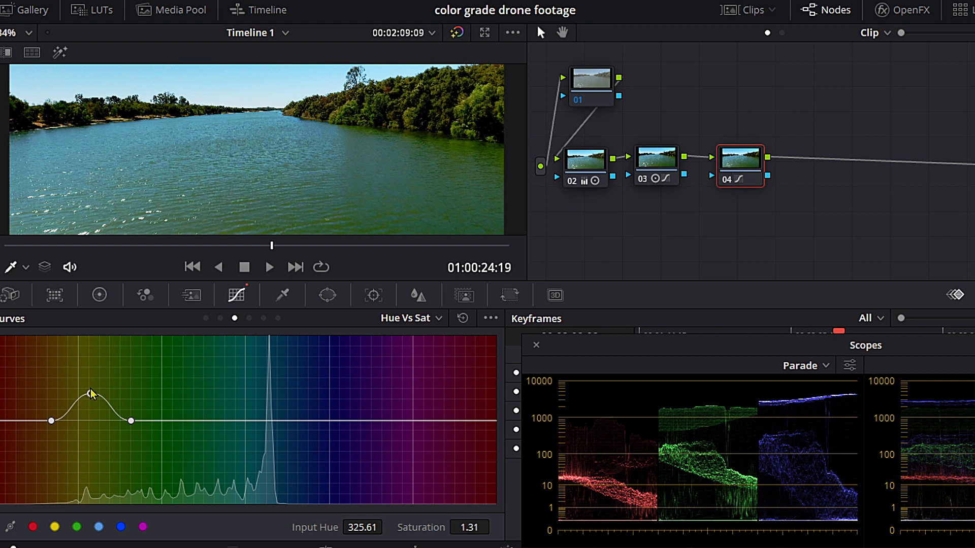
Step: Raise node 04's middle Hue Vs Sat point to saturation 1.46 at hue 326.69 and compare the image with the node off and on
{"action": "mouse_move", "coordinate": [90, 393]}
{"action": "left_mouse_down"}
{"action": "mouse_move", "coordinate": [98, 333]}
{"action": "mouse_move", "coordinate": [94, 384]}
{"action": "left_mouse_up"}
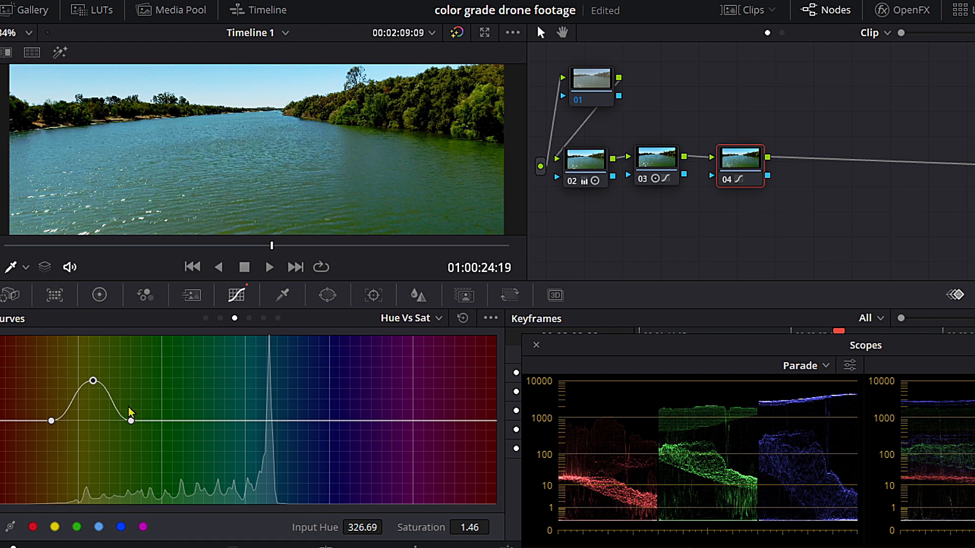
{"action": "left_click", "coordinate": [728, 180]}
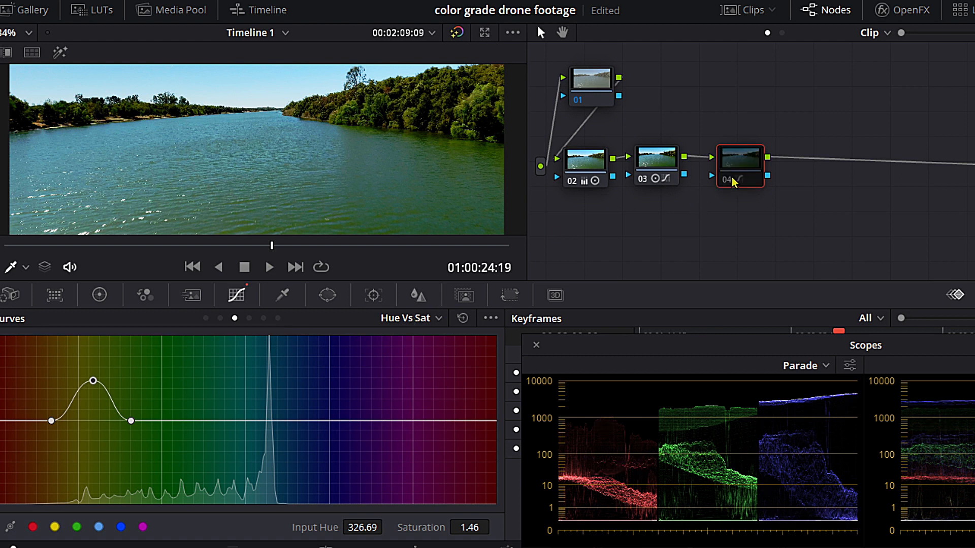
{"action": "left_click", "coordinate": [732, 181]}
{"action": "left_click", "coordinate": [731, 181]}
{"action": "left_click", "coordinate": [732, 181]}
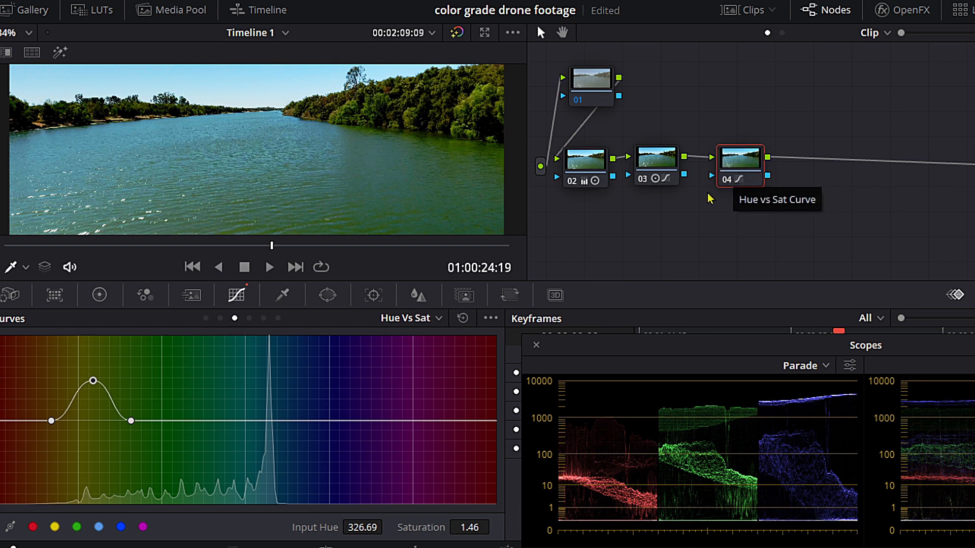
{"action": "scroll", "coordinate": [358, 124], "scroll_direction": "down", "scroll_amount": 2}
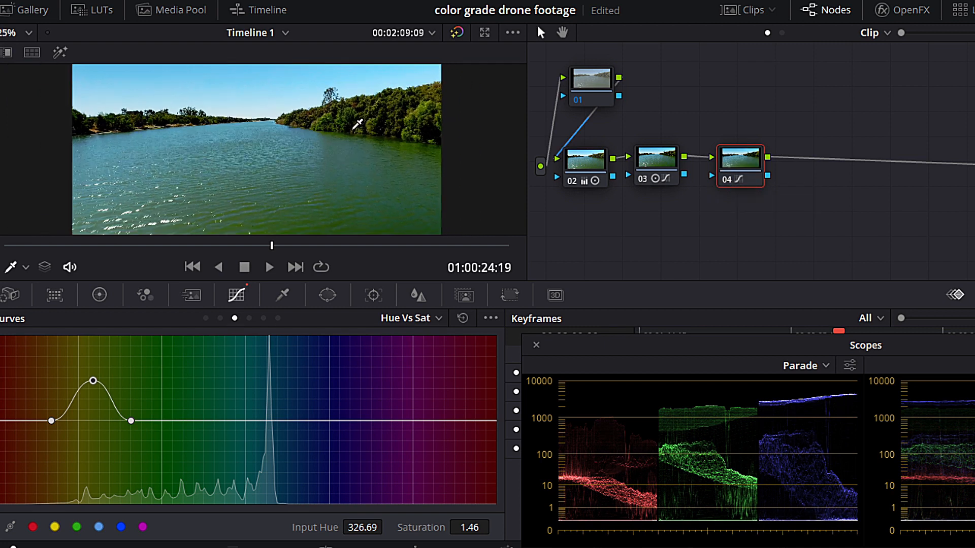
Step: Check the foliage in the enlarged viewer, then sample the sky for node 04's Hue Vs Sat curve and raise its middle point to saturation 1.24 at hue 98.30
{"action": "key", "text": "alt+f"}
{"action": "scroll", "coordinate": [465, 202], "scroll_direction": "up", "scroll_amount": 5}
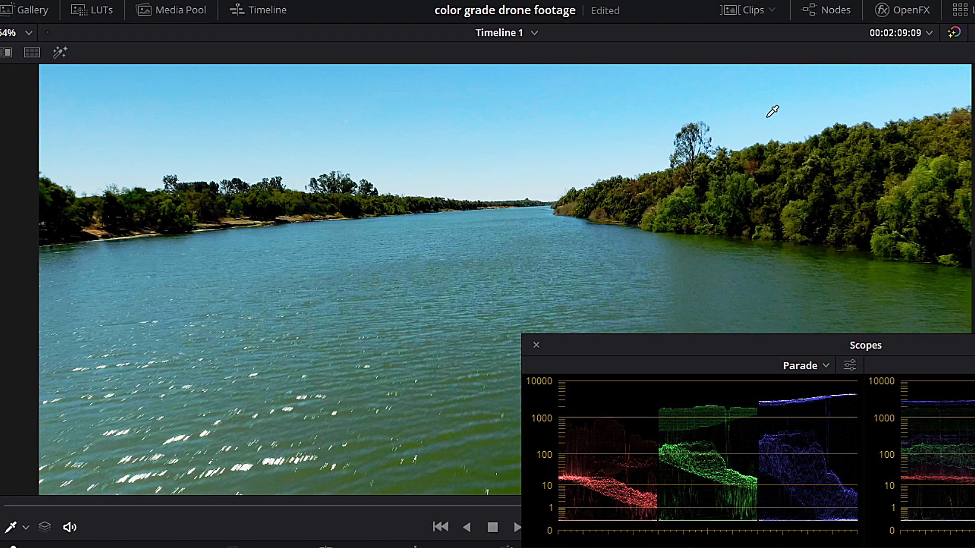
{"action": "key", "text": "alt+f"}
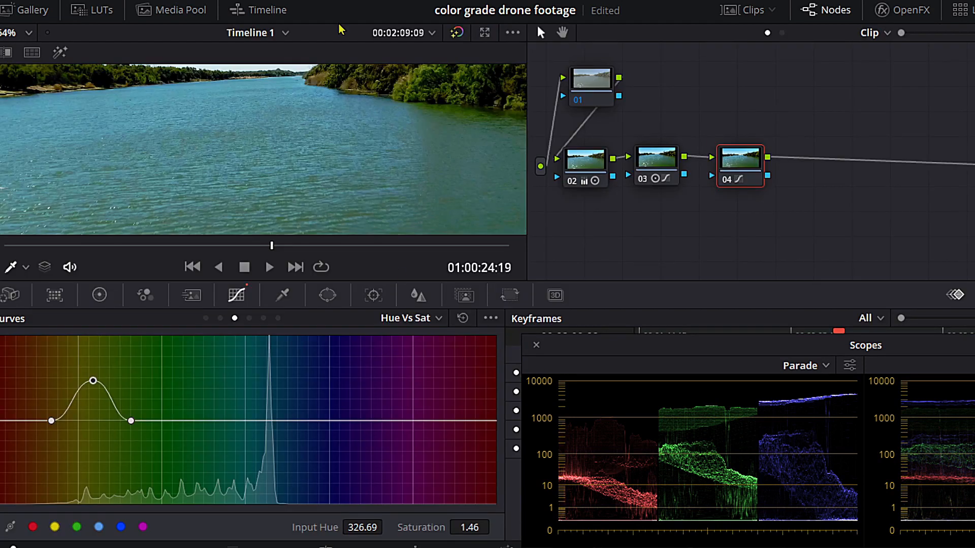
{"action": "scroll", "coordinate": [341, 196], "scroll_direction": "down", "scroll_amount": 5}
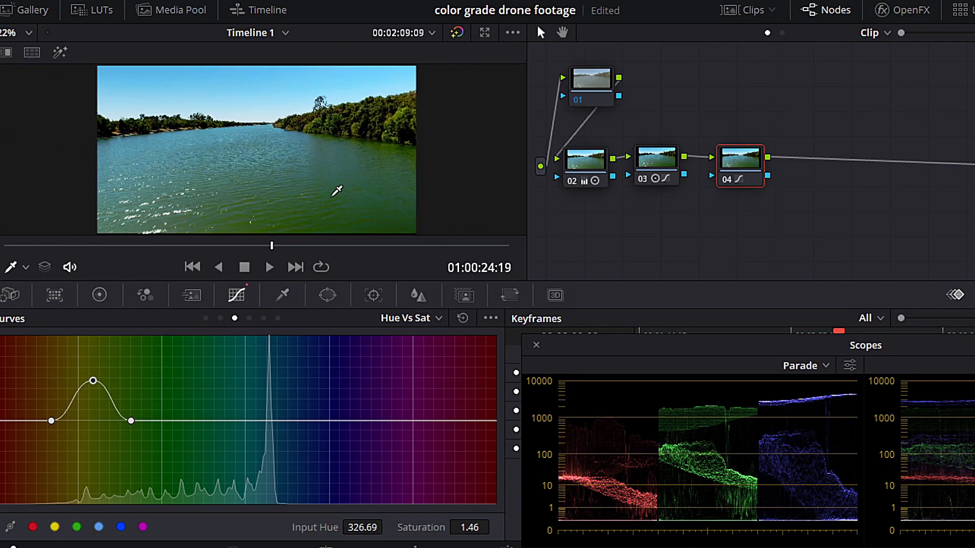
{"action": "left_click", "coordinate": [260, 82]}
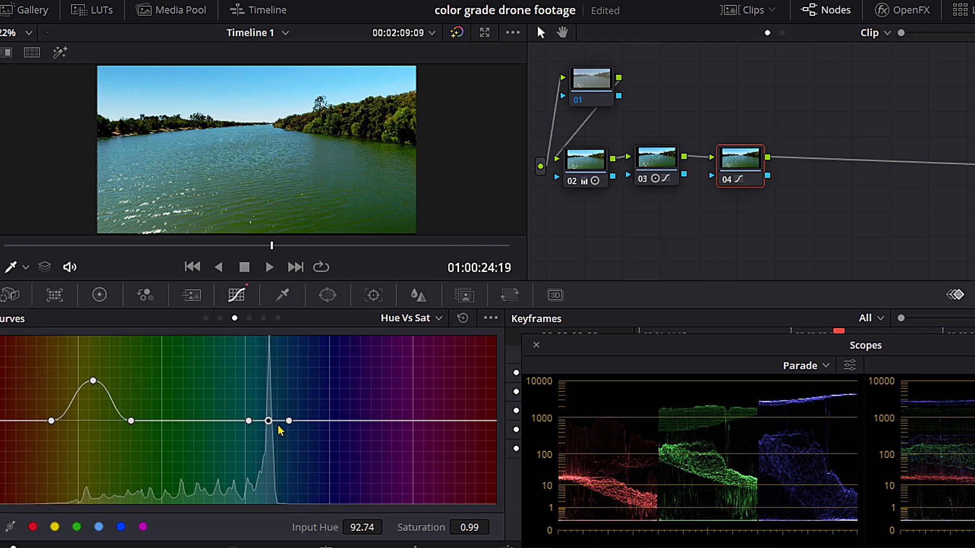
{"action": "left_click_drag", "start_coordinate": [249, 421], "coordinate": [222, 424]}
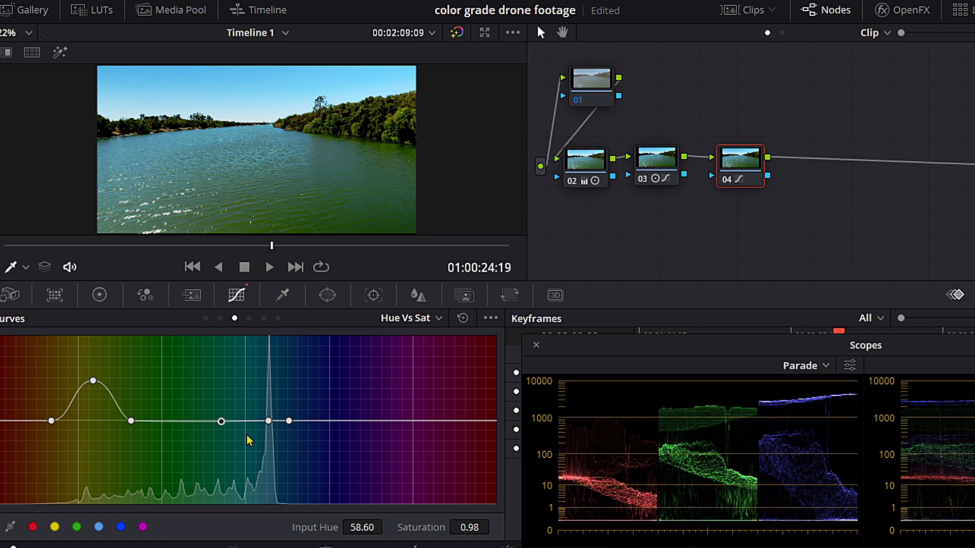
{"action": "left_click_drag", "start_coordinate": [289, 428], "coordinate": [279, 409]}
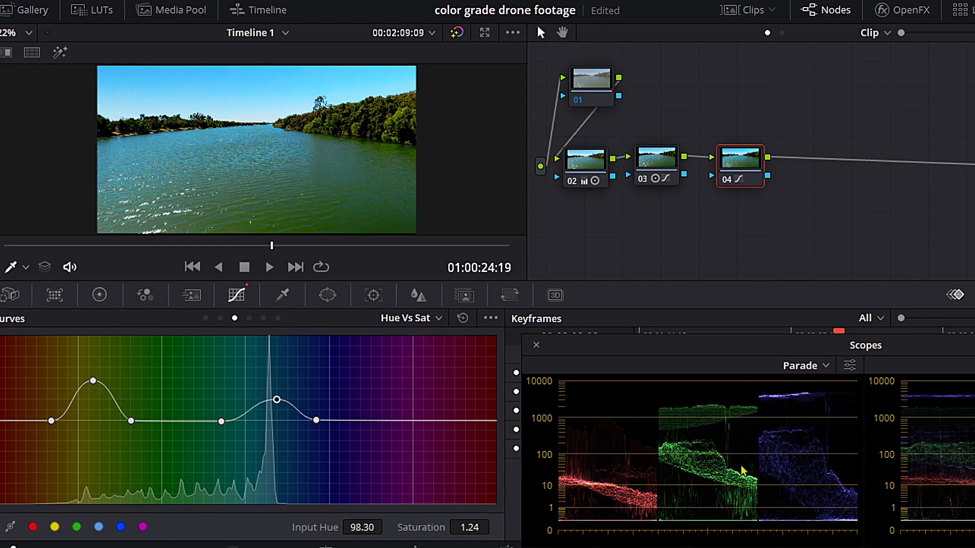
Step: Move the scopes to reveal the vectorscope and raise the sky point on node 04's Hue Vs Sat curve to saturation 1.42 at hue 95.58
{"action": "left_click_drag", "start_coordinate": [925, 348], "coordinate": [744, 190]}
{"action": "left_click", "coordinate": [974, 187]}
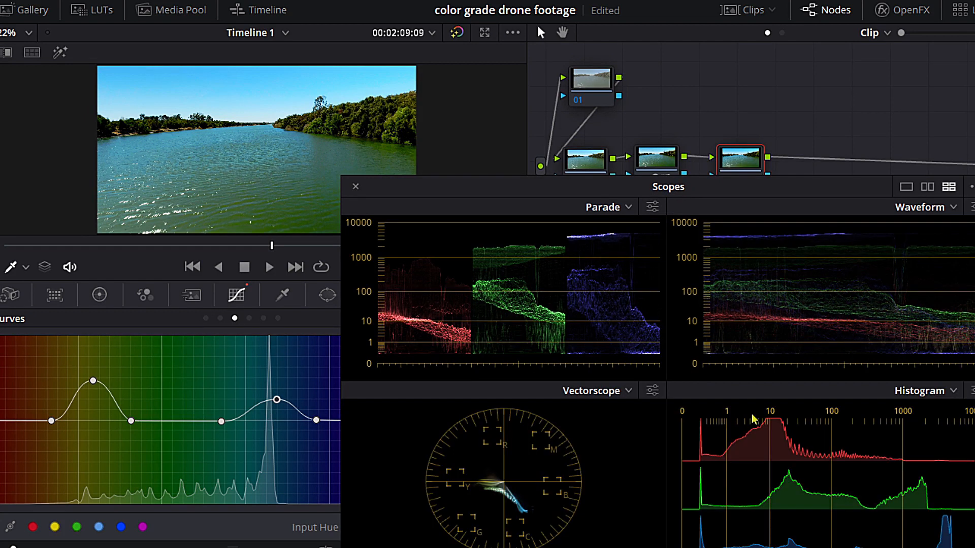
{"action": "left_click_drag", "start_coordinate": [770, 191], "coordinate": [807, 43]}
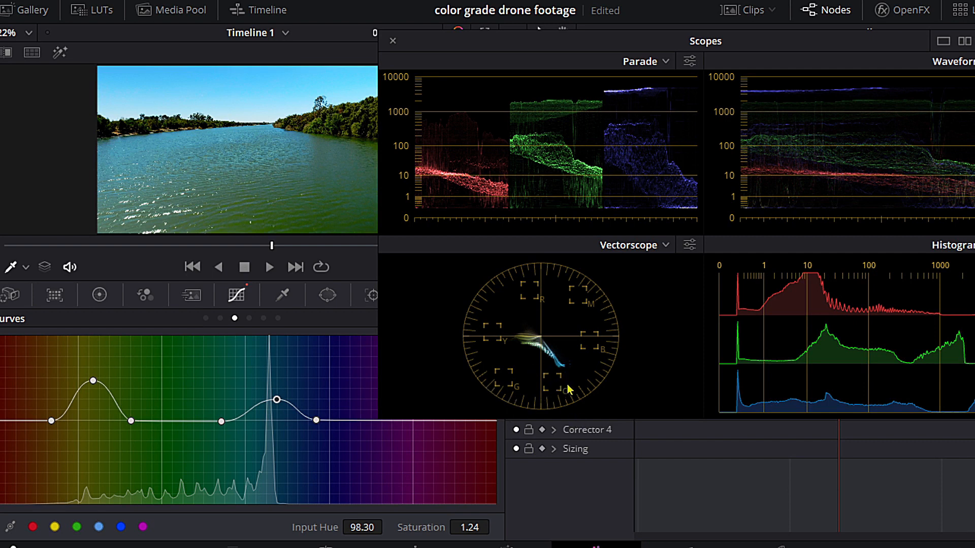
{"action": "mouse_move", "coordinate": [277, 400]}
{"action": "left_mouse_down"}
{"action": "mouse_move", "coordinate": [283, 344]}
{"action": "mouse_move", "coordinate": [276, 390]}
{"action": "left_mouse_up"}
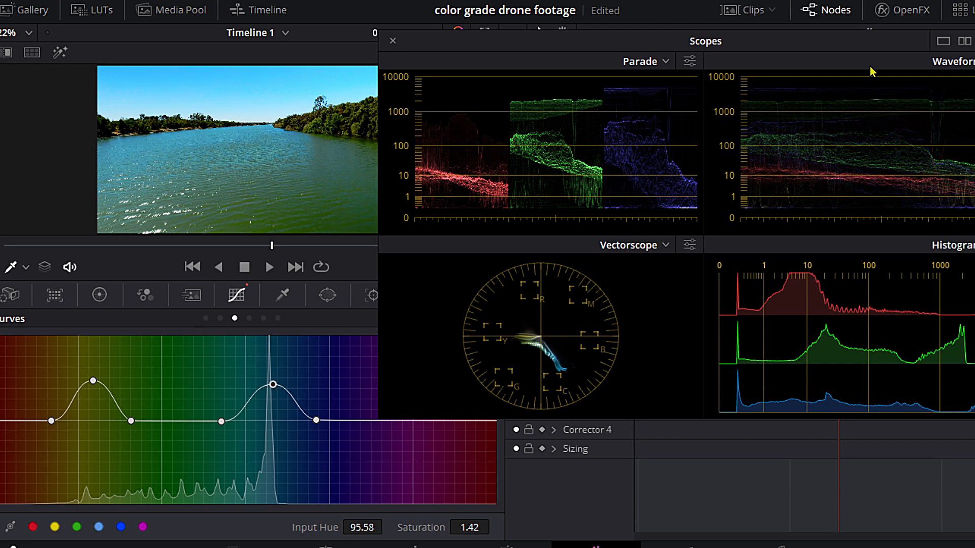
{"action": "left_click_drag", "start_coordinate": [878, 41], "coordinate": [889, 314]}
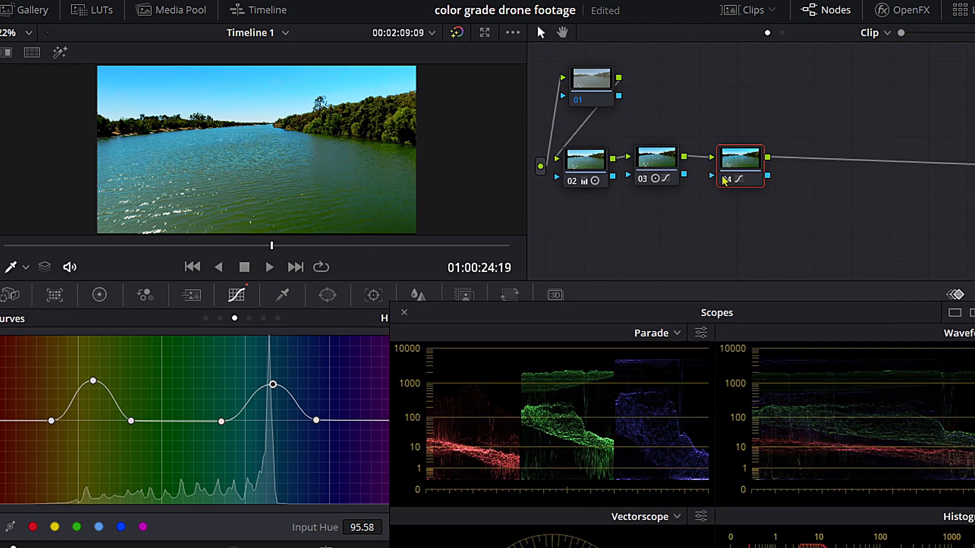
Step: Compare the image with node 04 off and on, then close the scopes and examine the sky and water in the enlarged viewer
{"action": "key", "text": "ctrl+d"}
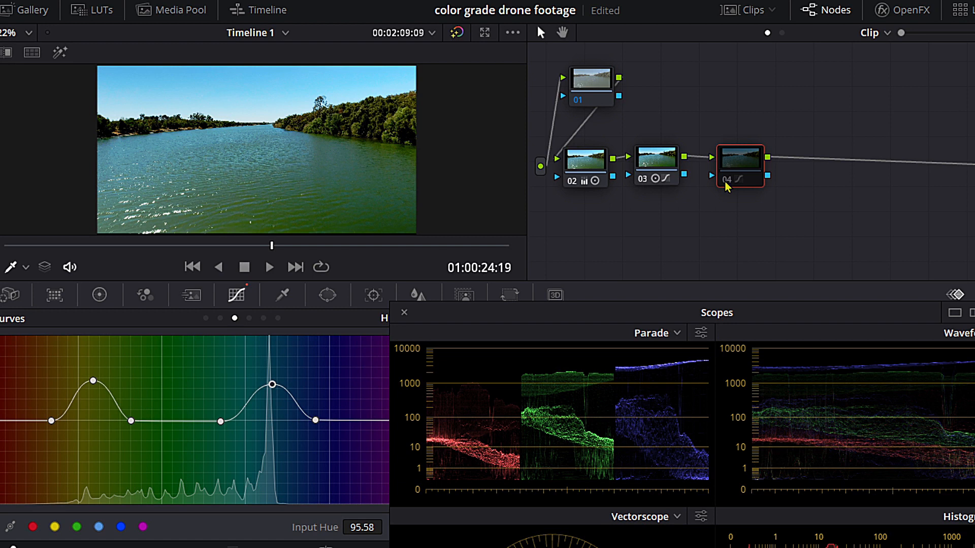
{"action": "key", "text": "ctrl+d"}
{"action": "key", "text": "ctrl+d"}
{"action": "key", "text": "ctrl+d"}
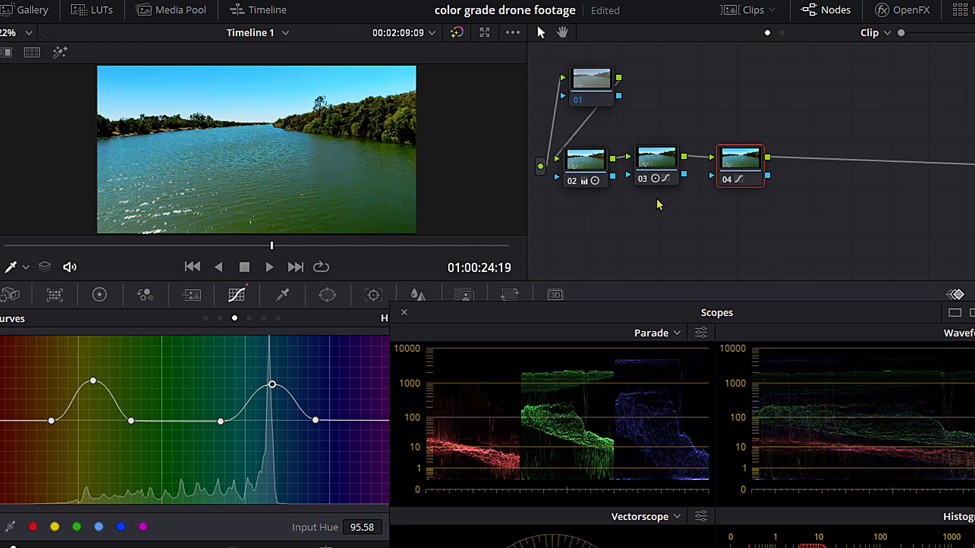
{"action": "key", "text": "shift+f"}
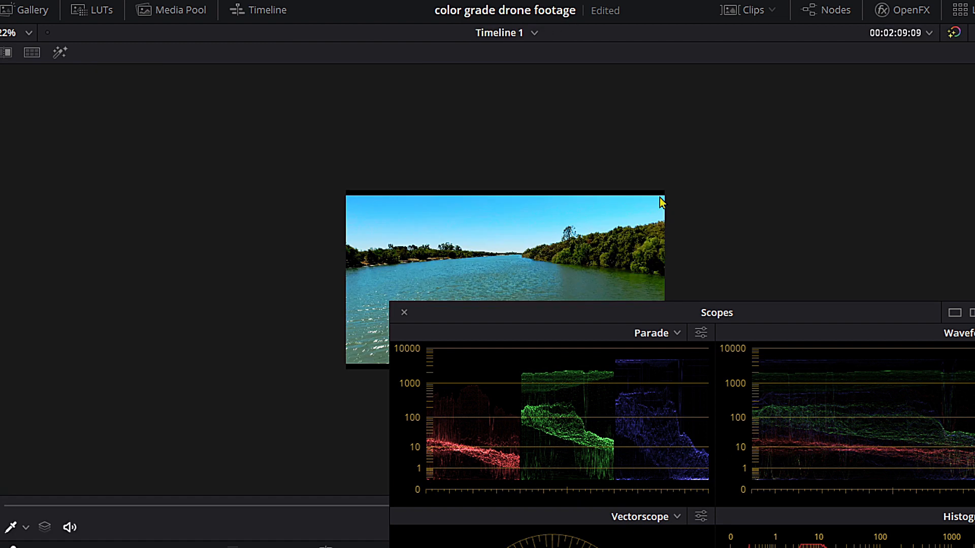
{"action": "scroll", "coordinate": [660, 197], "scroll_direction": "up", "scroll_amount": 3}
{"action": "key", "text": "ctrl+shift+w"}
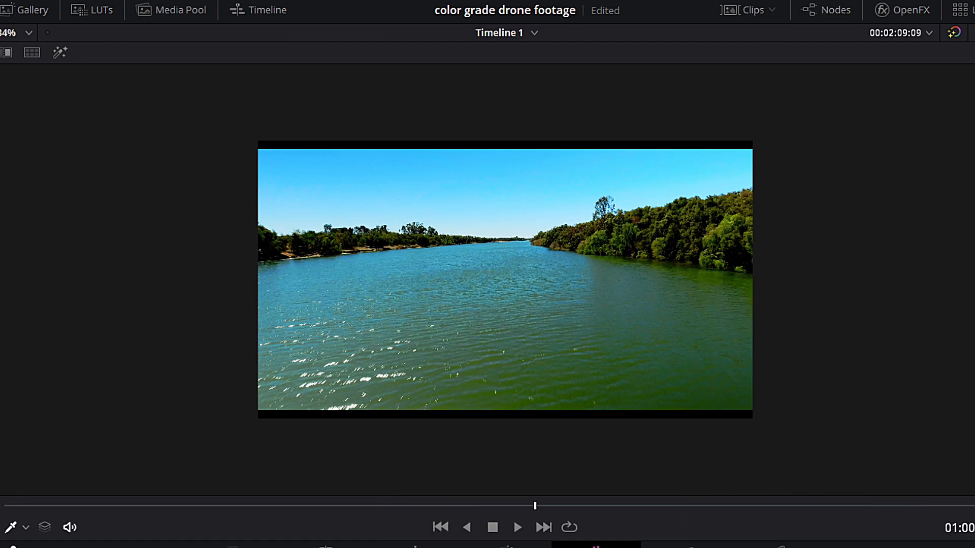
{"action": "scroll", "coordinate": [482, 272], "scroll_direction": "up", "scroll_amount": 4}
{"action": "scroll", "coordinate": [481, 273], "scroll_direction": "down", "scroll_amount": 2}
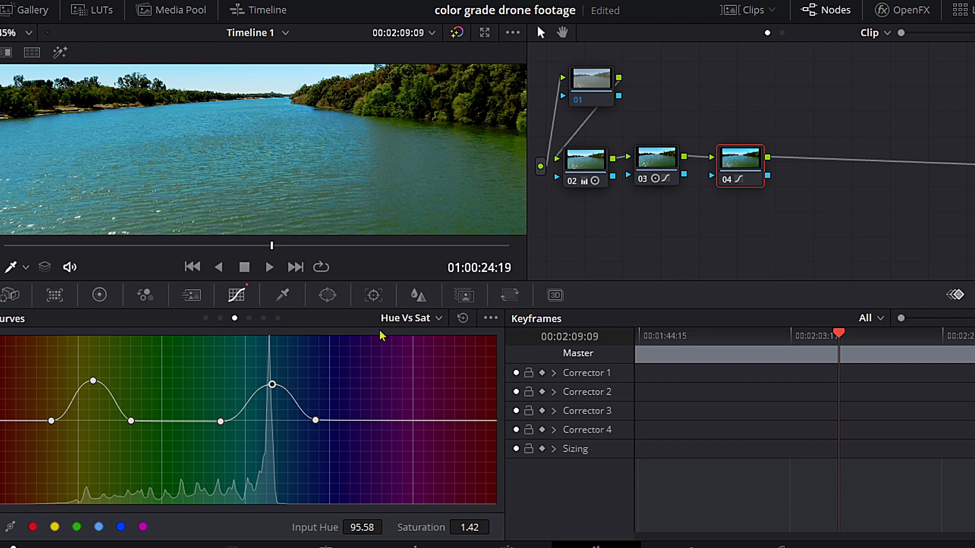
{"action": "scroll", "coordinate": [296, 152], "scroll_direction": "down", "scroll_amount": 3}
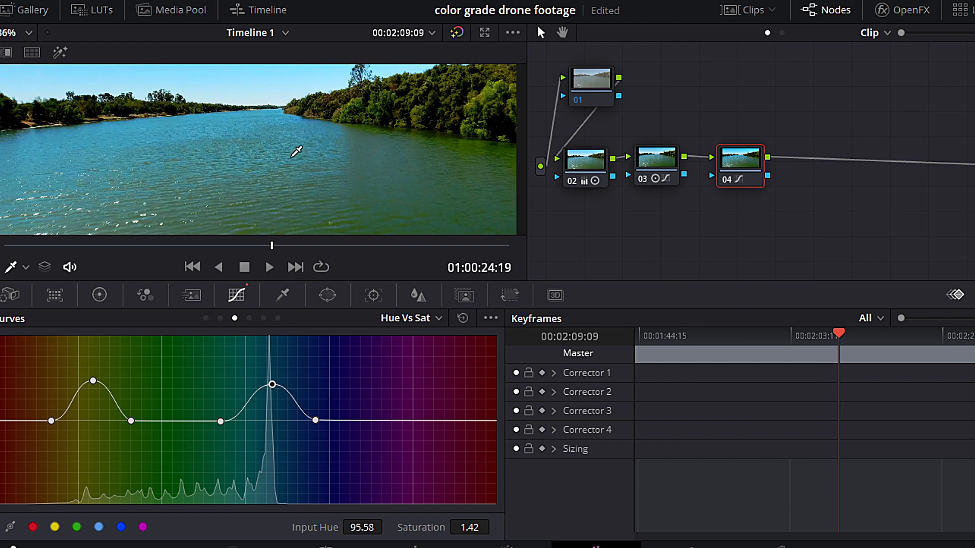
{"action": "scroll", "coordinate": [296, 151], "scroll_direction": "up", "scroll_amount": 1}
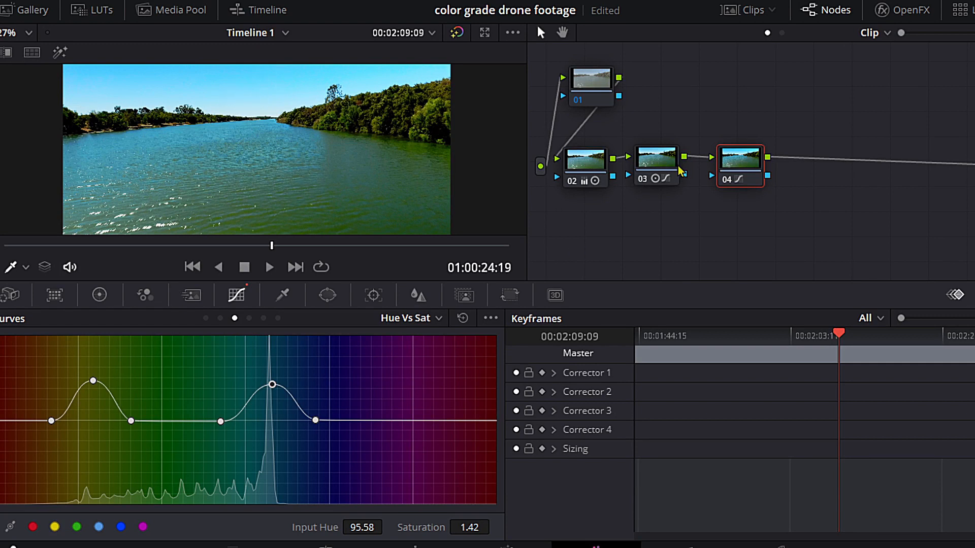
Step: Add a serial node after node 04 and reopen the scopes, placing them clear of the nodes and the curve
{"action": "left_click_drag", "start_coordinate": [749, 178], "coordinate": [738, 171]}
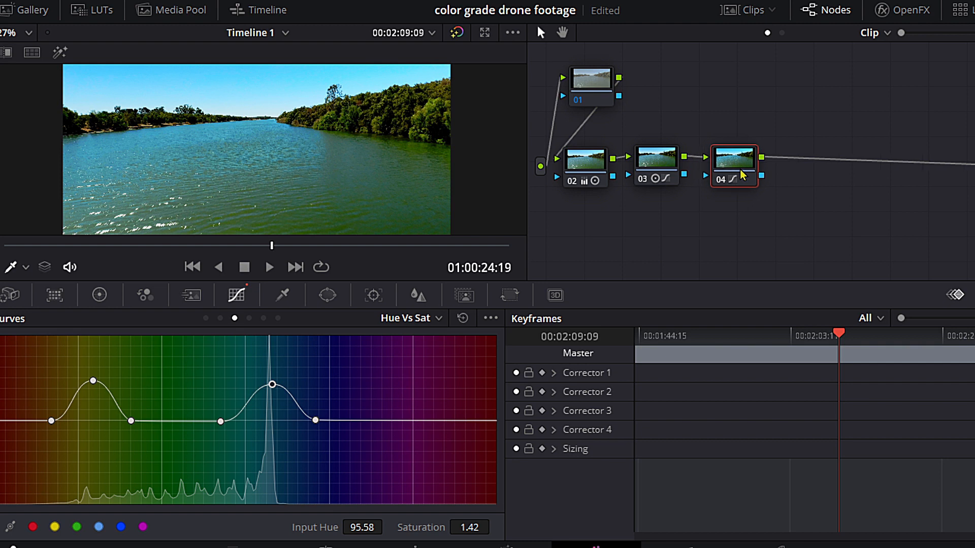
{"action": "right_click", "coordinate": [739, 174]}
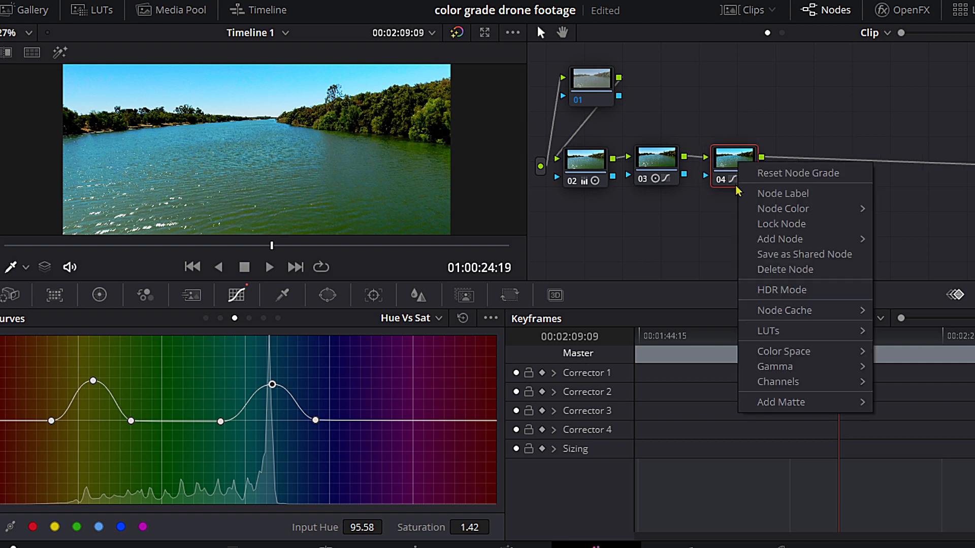
{"action": "mouse_move", "coordinate": [770, 240]}
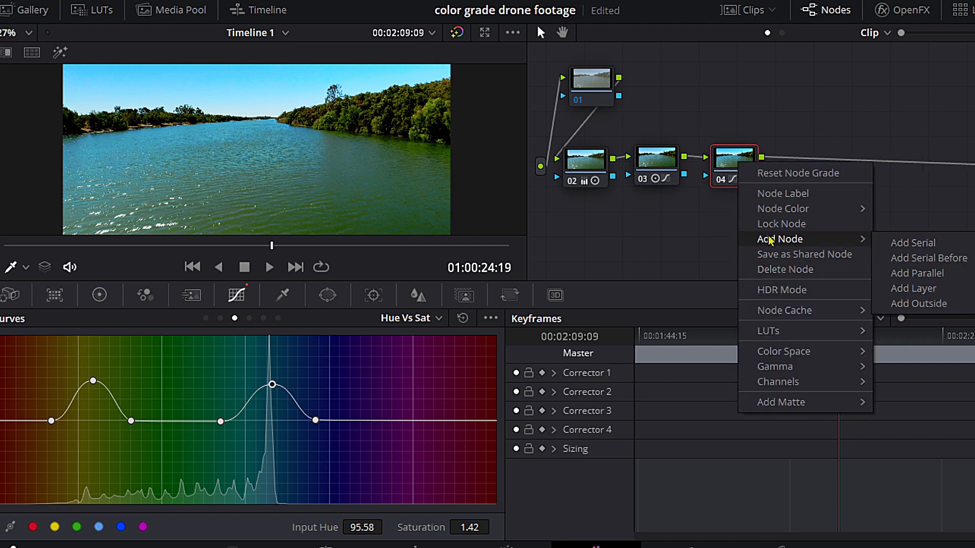
{"action": "left_click", "coordinate": [895, 242]}
{"action": "key", "text": "ctrl+shift+w"}
{"action": "left_click_drag", "start_coordinate": [805, 246], "coordinate": [757, 244]}
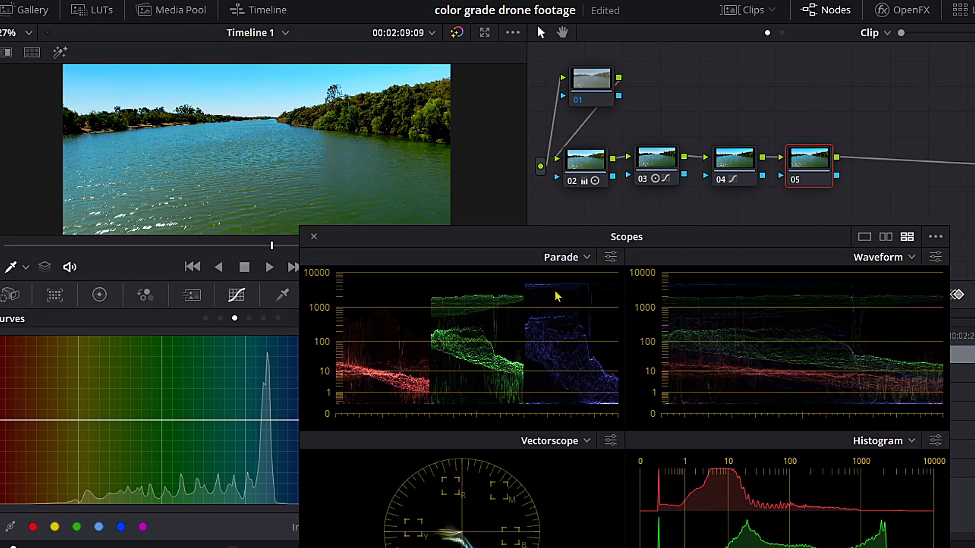
{"action": "left_click_drag", "start_coordinate": [681, 239], "coordinate": [807, 305]}
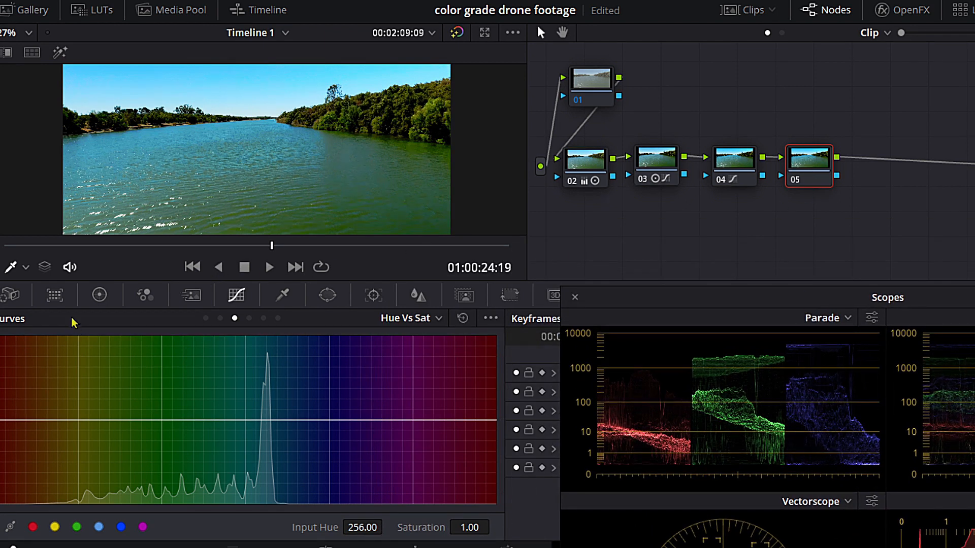
Step: Set node 05's highlights to -50 and shift its log Shadow wheel toward blue, to -0.08 red, 0.01 green and 0.14 blue
{"action": "left_click", "coordinate": [99, 294]}
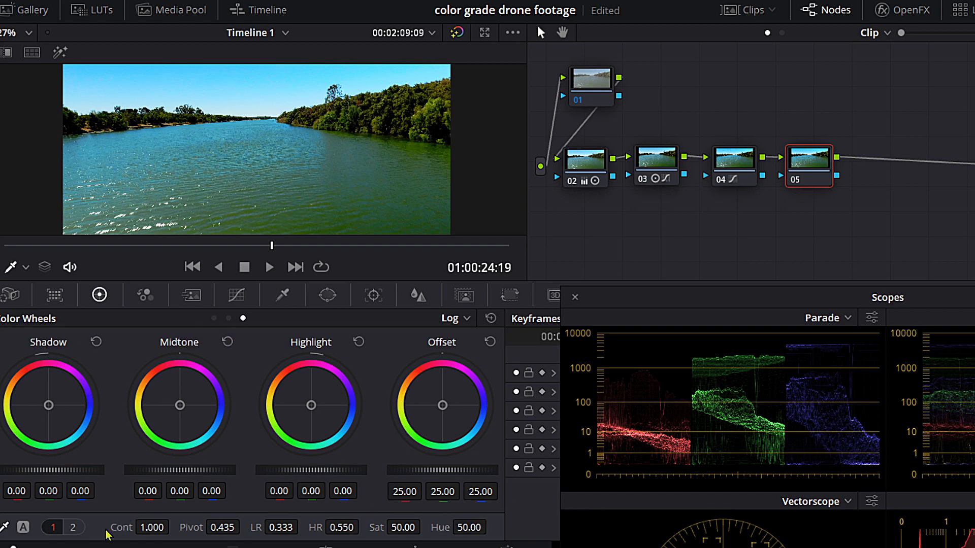
{"action": "left_click", "coordinate": [73, 527]}
{"action": "left_click_drag", "start_coordinate": [472, 527], "coordinate": [487, 528]}
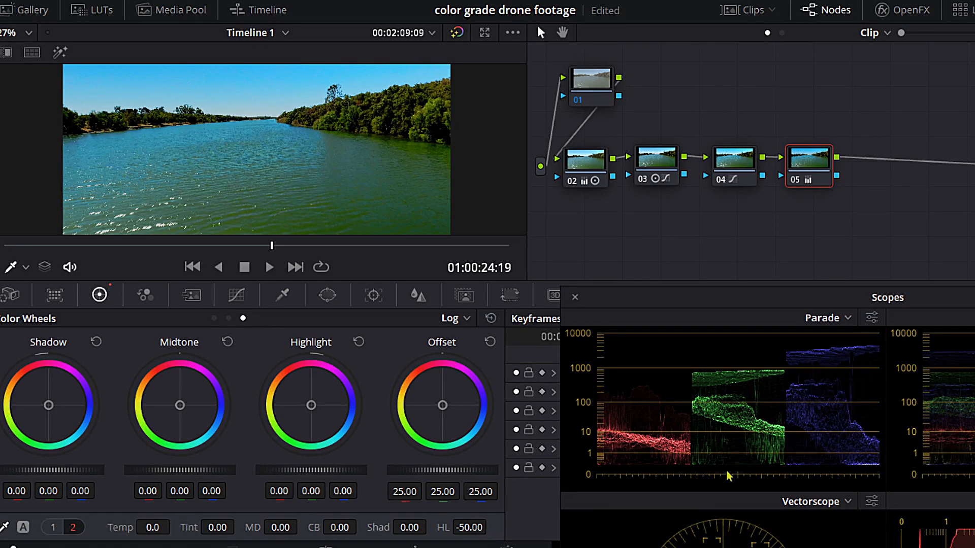
{"action": "left_click_drag", "start_coordinate": [761, 290], "coordinate": [760, 262]}
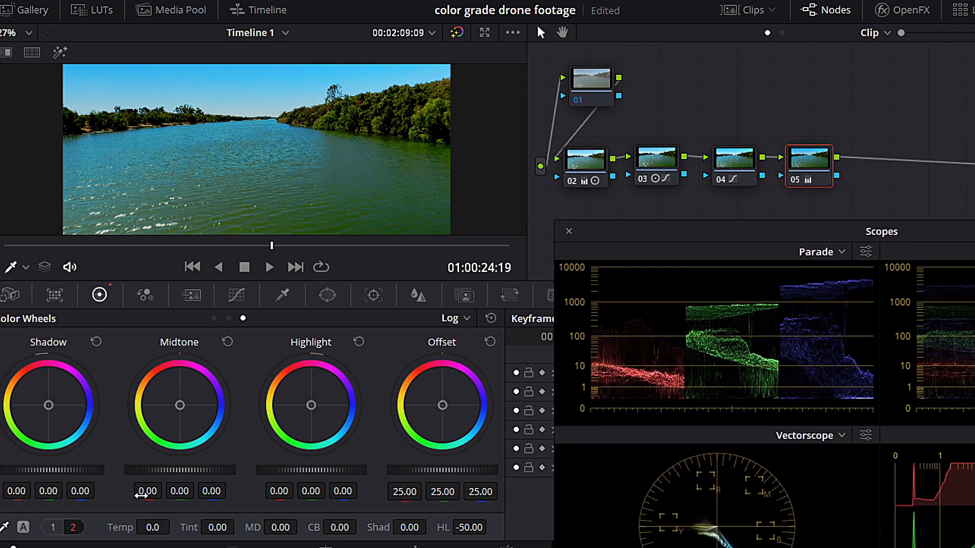
{"action": "left_click_drag", "start_coordinate": [636, 243], "coordinate": [639, 281]}
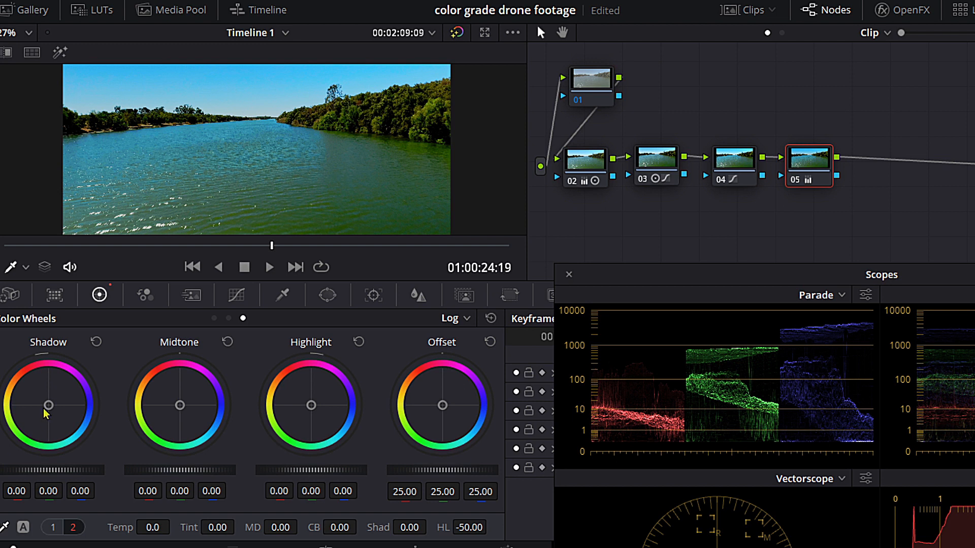
{"action": "left_click_drag", "start_coordinate": [50, 409], "coordinate": [53, 408]}
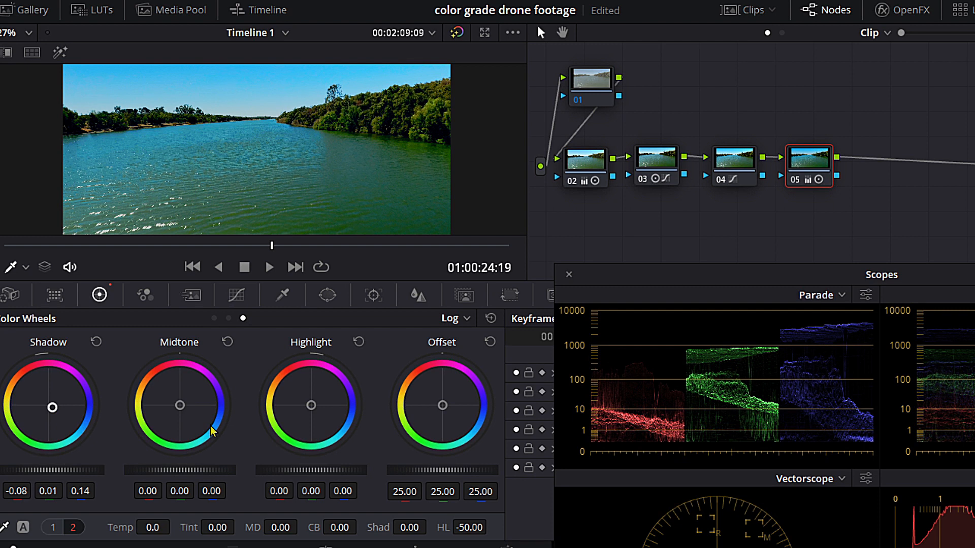
Step: Shift node 05's primaries offset toward blue, to 24.06 red, 24.59 green and 29.08 blue, and try a lower contrast
{"action": "left_click", "coordinate": [214, 318]}
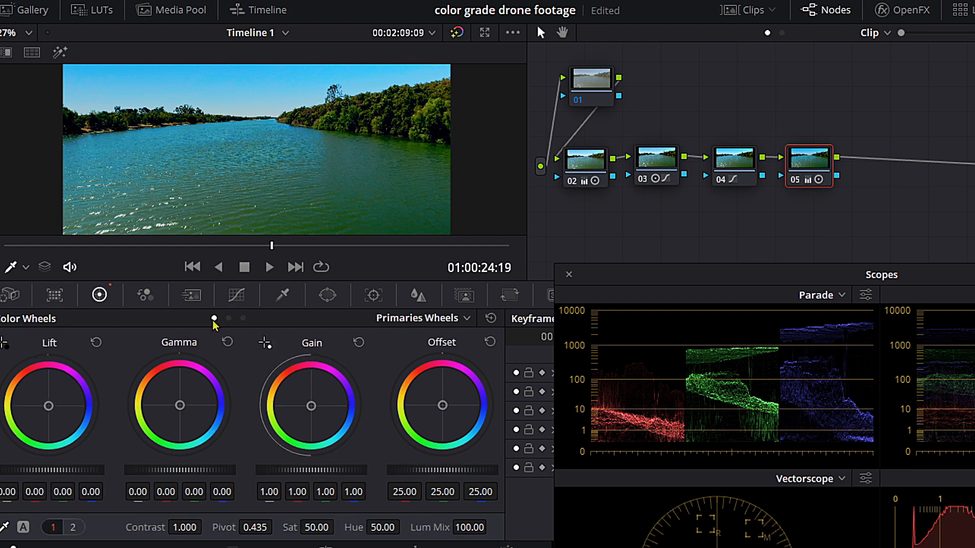
{"action": "mouse_move", "coordinate": [441, 412]}
{"action": "left_mouse_down"}
{"action": "mouse_move", "coordinate": [446, 402]}
{"action": "mouse_move", "coordinate": [431, 406]}
{"action": "mouse_move", "coordinate": [445, 405]}
{"action": "left_mouse_up"}
{"action": "left_click", "coordinate": [489, 342]}
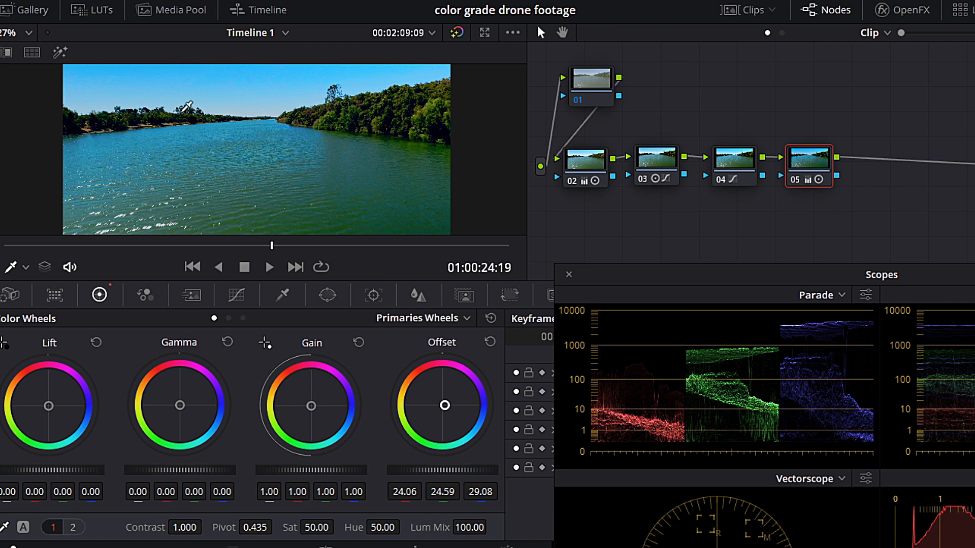
{"action": "scroll", "coordinate": [187, 116], "scroll_direction": "down", "scroll_amount": 2}
{"action": "scroll", "coordinate": [187, 116], "scroll_direction": "down", "scroll_amount": 1}
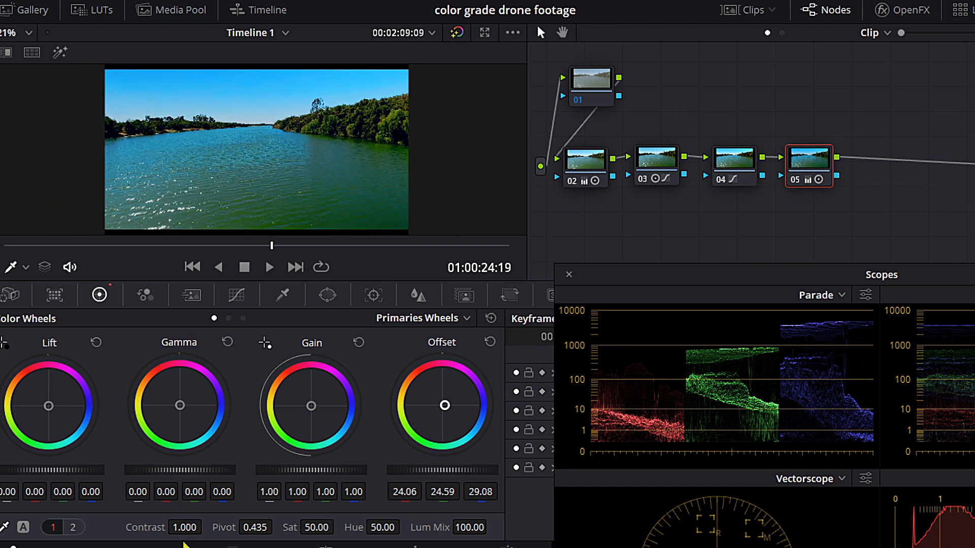
{"action": "left_click_drag", "start_coordinate": [174, 527], "coordinate": [141, 528]}
Step: Raise node 02's lift to -0.04 in all channels, then close the scopes and examine the grade in the enlarged viewer
{"action": "left_click", "coordinate": [572, 180]}
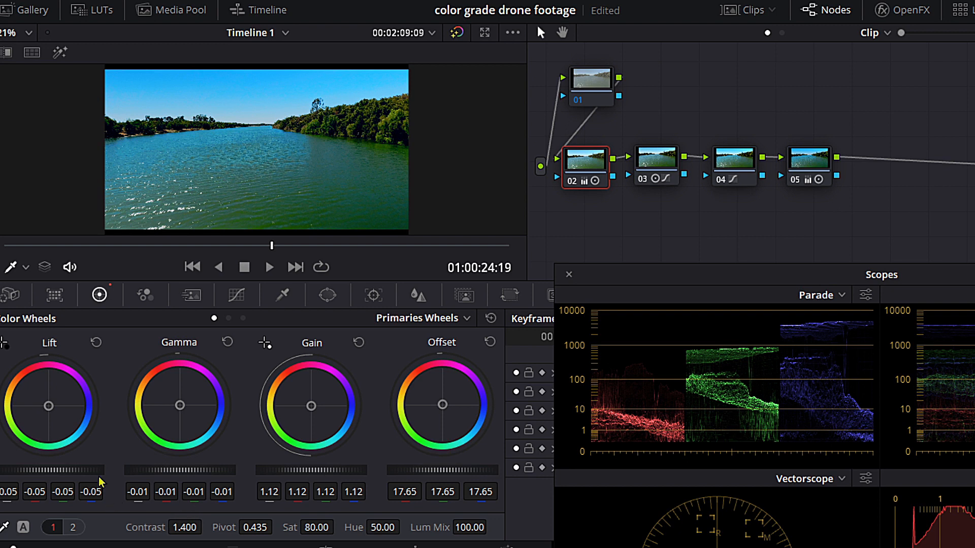
{"action": "mouse_move", "coordinate": [85, 470]}
{"action": "left_mouse_down"}
{"action": "mouse_move", "coordinate": [63, 470]}
{"action": "mouse_move", "coordinate": [99, 470]}
{"action": "mouse_move", "coordinate": [83, 470]}
{"action": "left_mouse_up"}
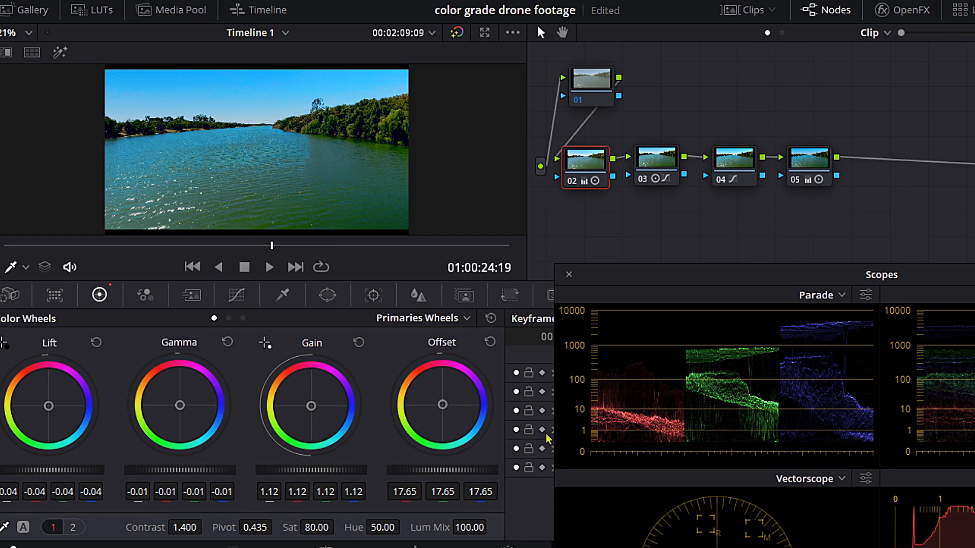
{"action": "key", "text": "alt+f"}
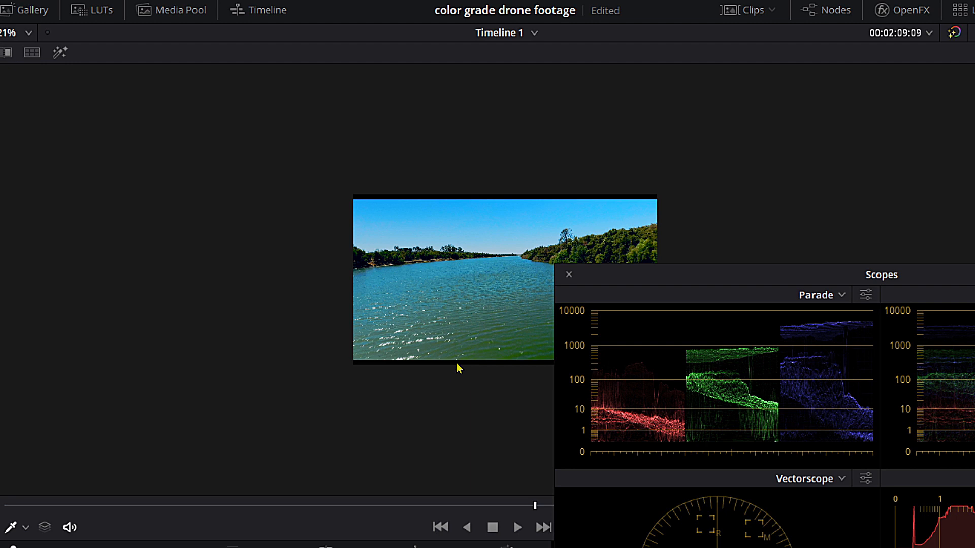
{"action": "scroll", "coordinate": [459, 367], "scroll_direction": "up", "scroll_amount": 5}
{"action": "scroll", "coordinate": [460, 354], "scroll_direction": "down", "scroll_amount": 4}
{"action": "scroll", "coordinate": [460, 354], "scroll_direction": "up", "scroll_amount": 2}
{"action": "scroll", "coordinate": [460, 354], "scroll_direction": "down", "scroll_amount": 2}
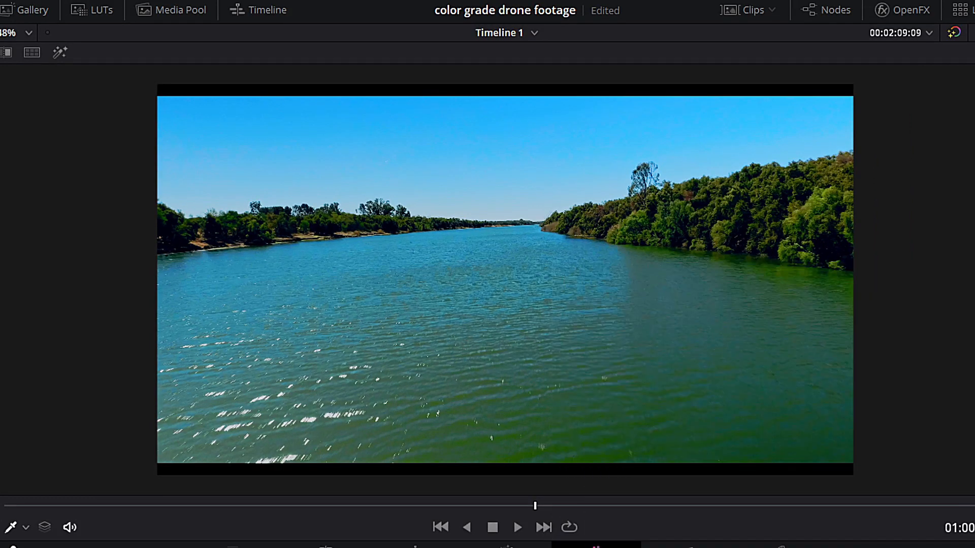
{"action": "scroll", "coordinate": [883, 294], "scroll_direction": "up", "scroll_amount": 2}
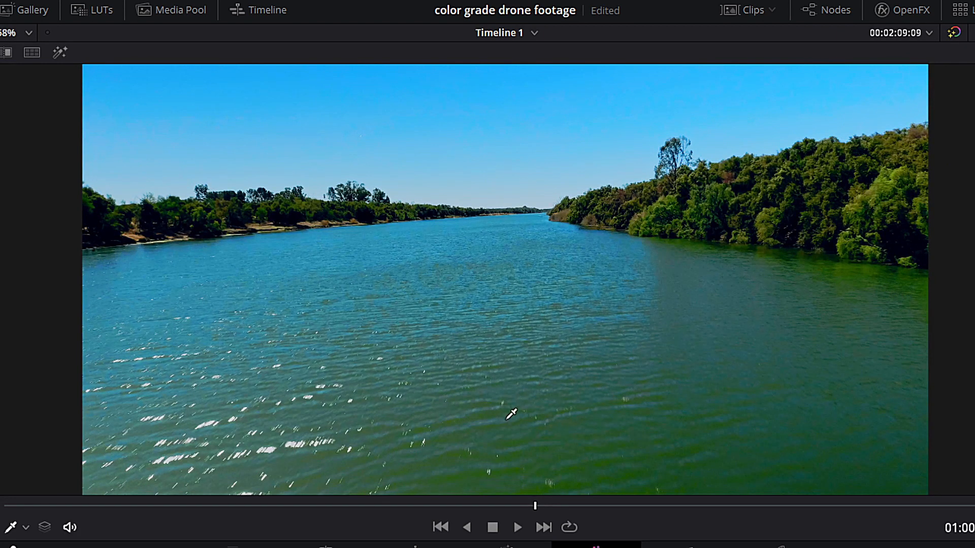
Step: Play the graded clip from its start, scrub ahead to 00:02:21:23 and check that frame against the scopes
{"action": "left_click_drag", "start_coordinate": [457, 506], "coordinate": [0, 506]}
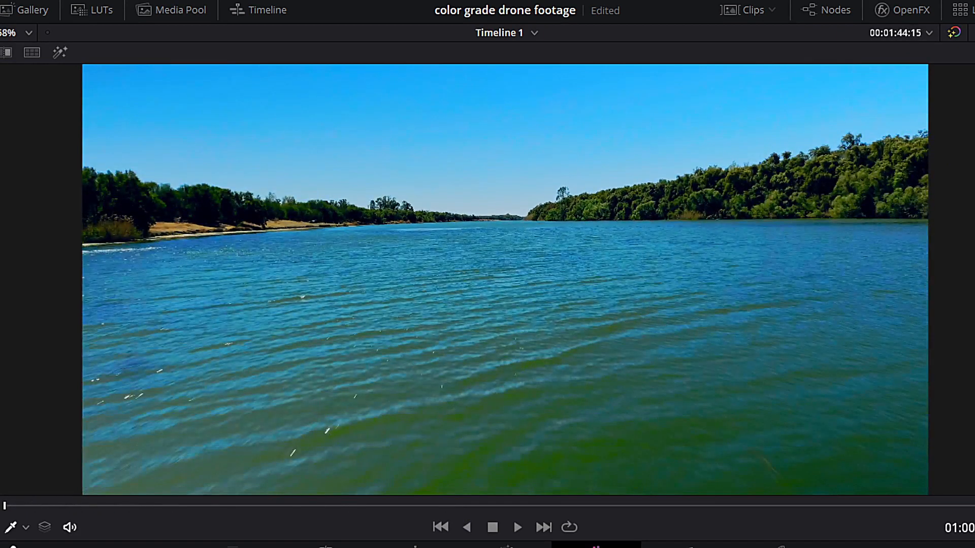
{"action": "key", "text": "space"}
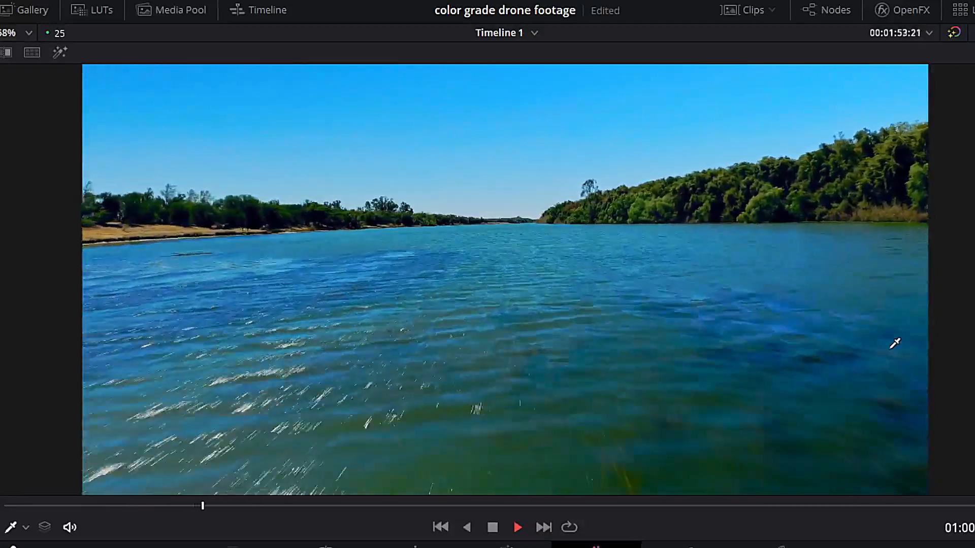
{"action": "key", "text": "space"}
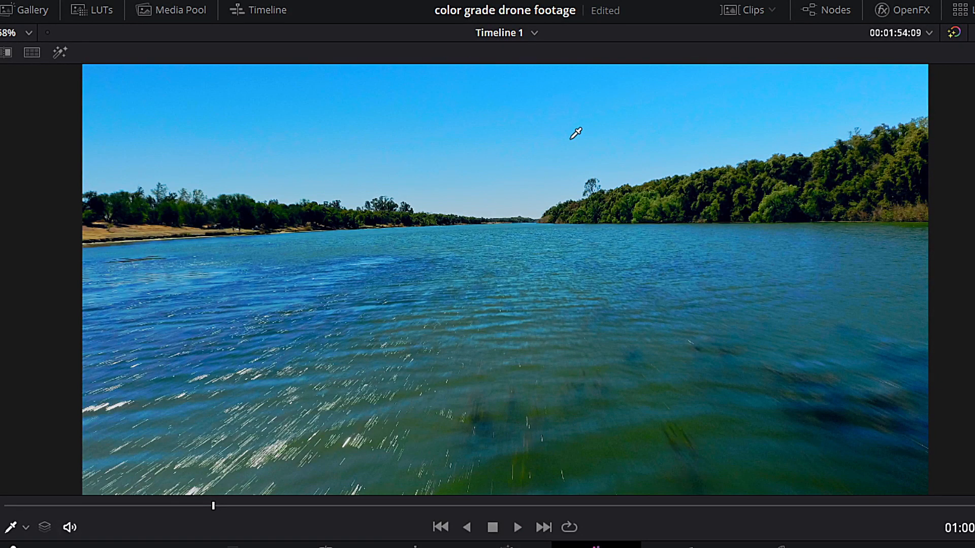
{"action": "key", "text": "space"}
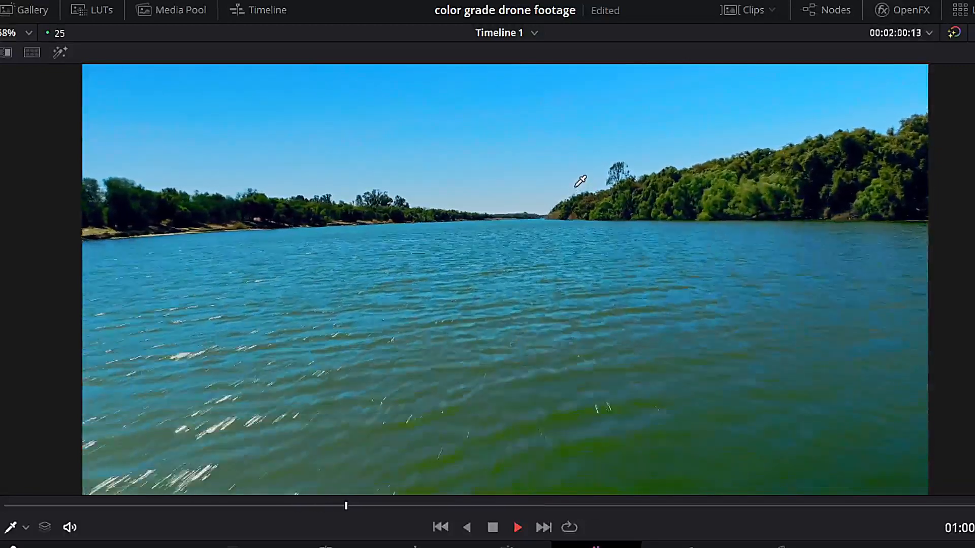
{"action": "key", "text": "space"}
{"action": "left_click_drag", "start_coordinate": [681, 506], "coordinate": [806, 506]}
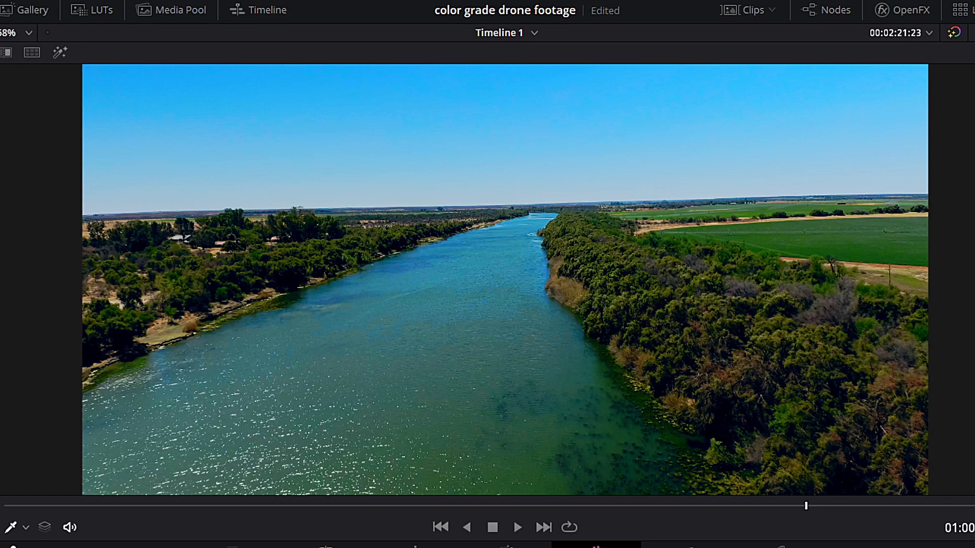
{"action": "left_click_drag", "start_coordinate": [964, 546], "coordinate": [525, 152]}
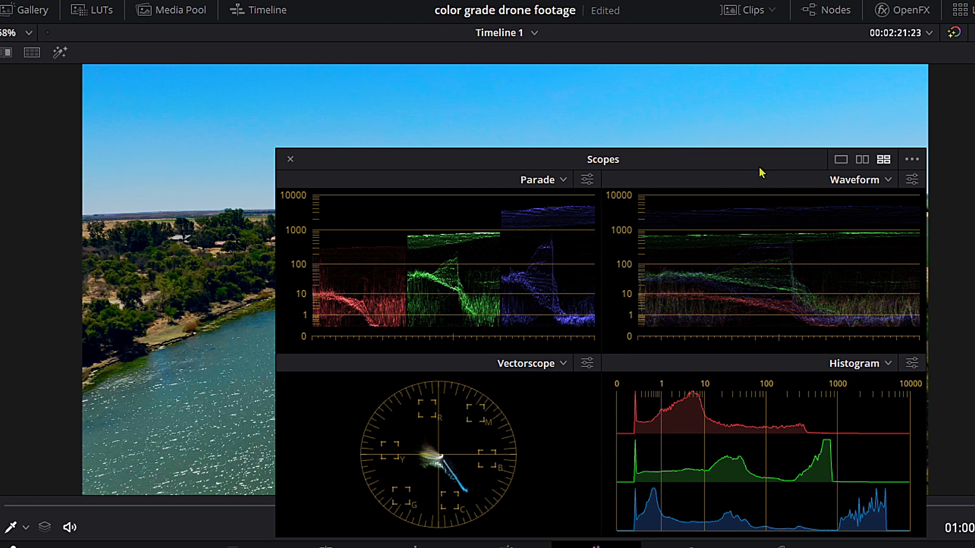
{"action": "left_click_drag", "start_coordinate": [748, 169], "coordinate": [974, 164]}
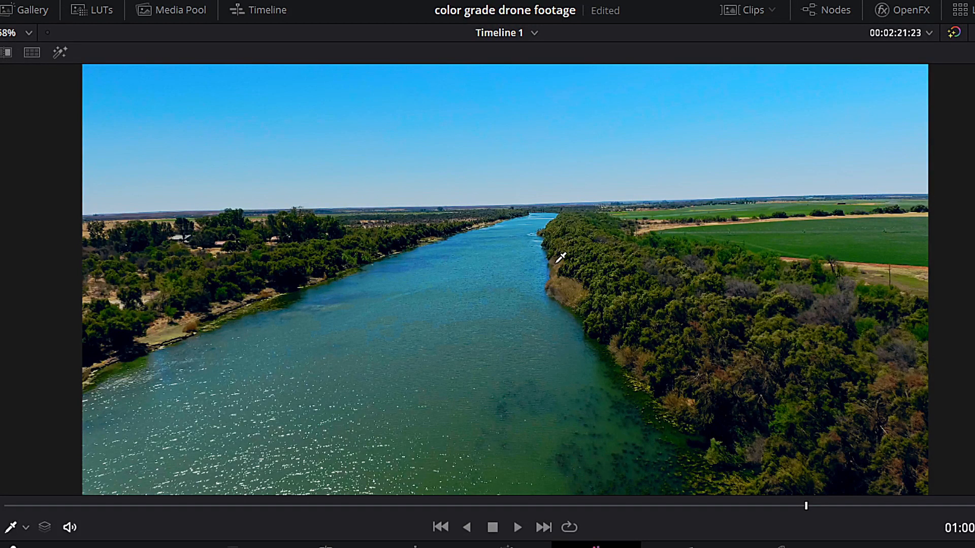
Step: Examine the river and foliage up close in the enlarged viewer and play the footage from mid-clip to 00:02:14:21
{"action": "key", "text": "alt+f"}
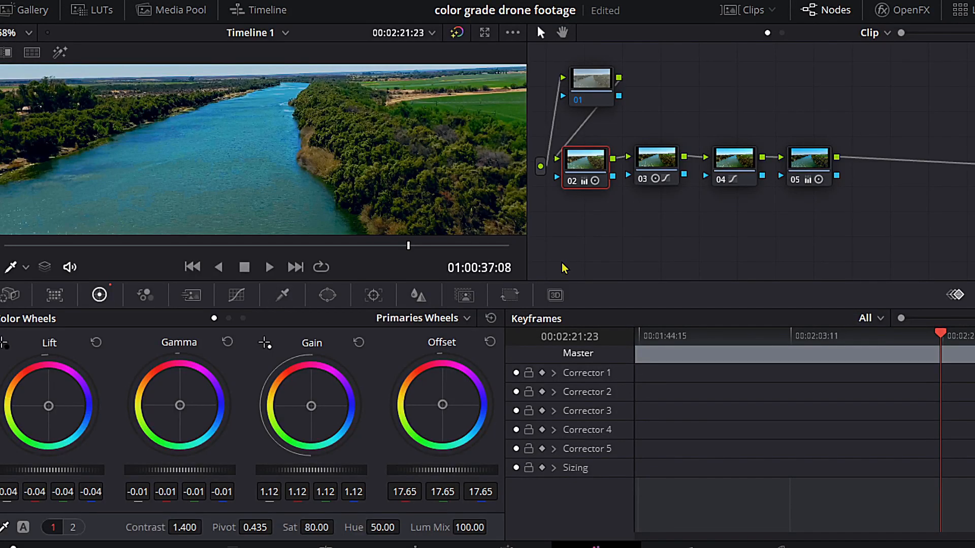
{"action": "scroll", "coordinate": [293, 96], "scroll_direction": "down", "scroll_amount": 4}
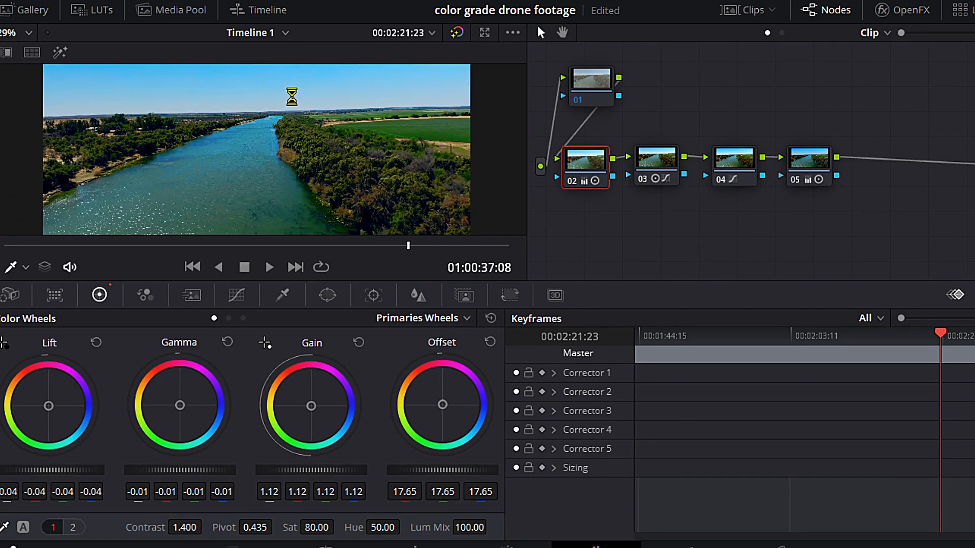
{"action": "scroll", "coordinate": [292, 96], "scroll_direction": "down", "scroll_amount": 2}
{"action": "scroll", "coordinate": [299, 94], "scroll_direction": "up", "scroll_amount": 4}
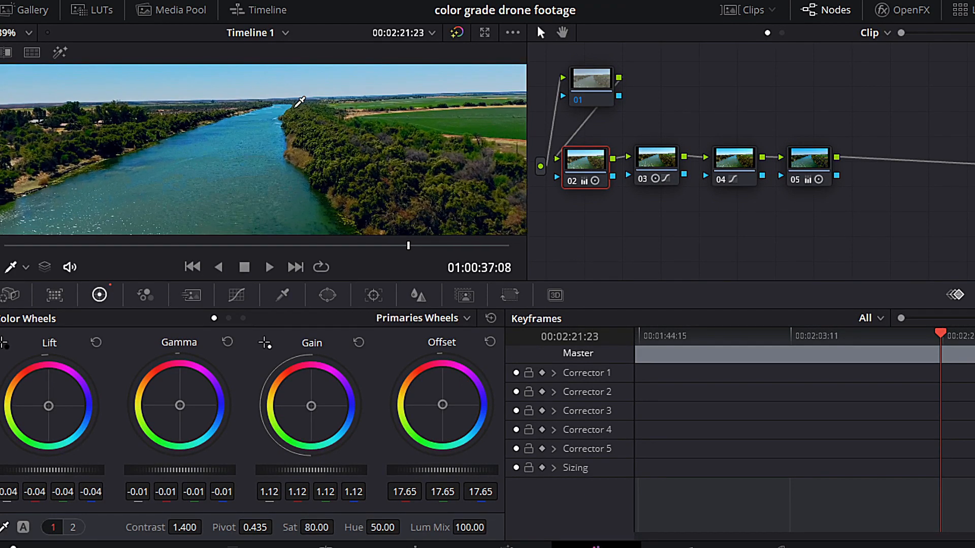
{"action": "scroll", "coordinate": [299, 102], "scroll_direction": "up", "scroll_amount": 2}
{"action": "key", "text": "alt+f"}
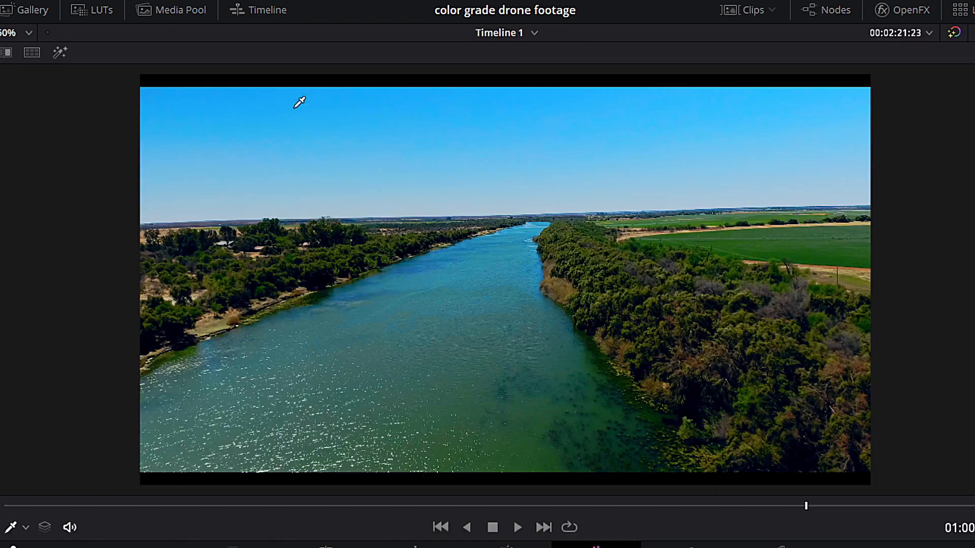
{"action": "scroll", "coordinate": [303, 116], "scroll_direction": "up", "scroll_amount": 2}
{"action": "scroll", "coordinate": [303, 116], "scroll_direction": "down", "scroll_amount": 1}
{"action": "scroll", "coordinate": [303, 116], "scroll_direction": "up", "scroll_amount": 1}
{"action": "scroll", "coordinate": [303, 116], "scroll_direction": "down", "scroll_amount": 1}
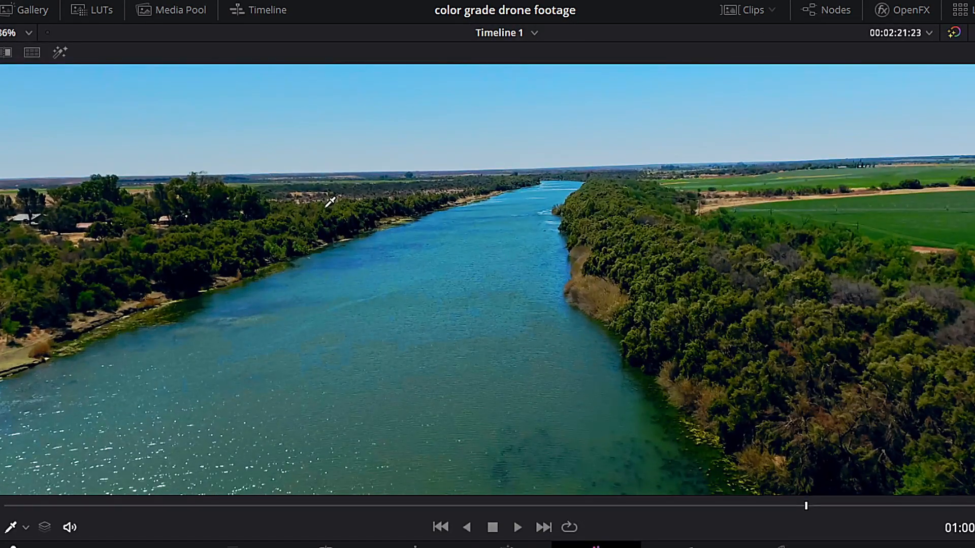
{"action": "left_click", "coordinate": [539, 507]}
{"action": "key", "text": "space"}
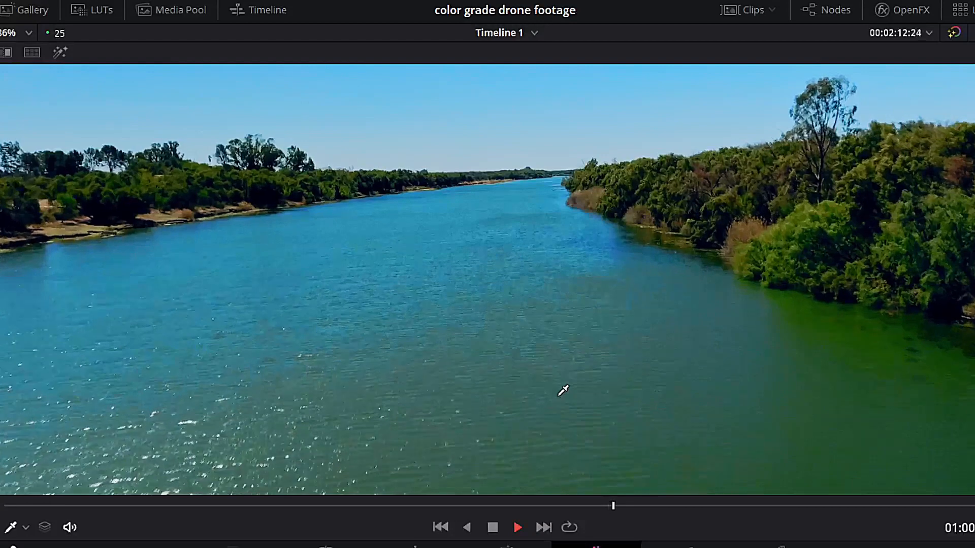
{"action": "key", "text": "space"}
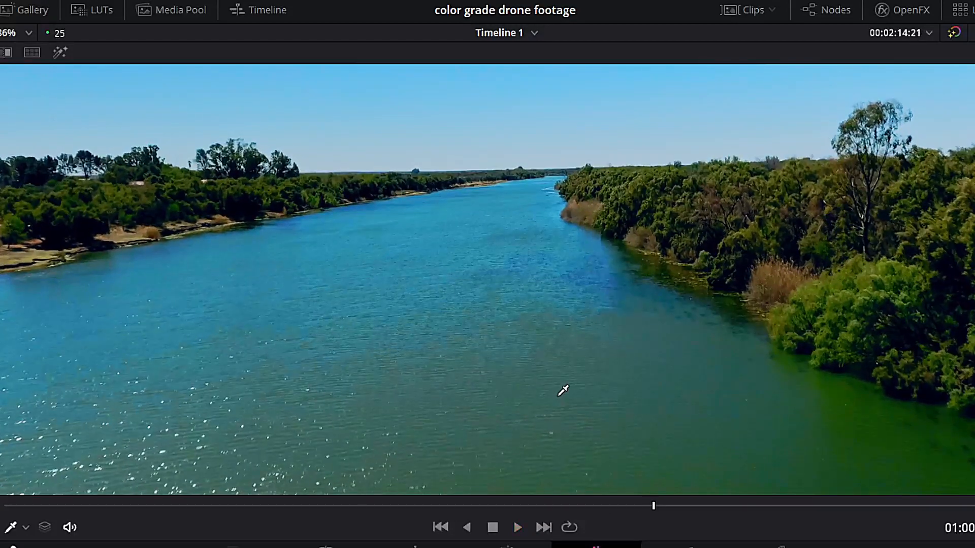
Step: Apply temporal noise reduction to node 01 with 3 frames, Better motion estimation, and luma and chroma thresholds of 8.8
{"action": "key", "text": "alt+f"}
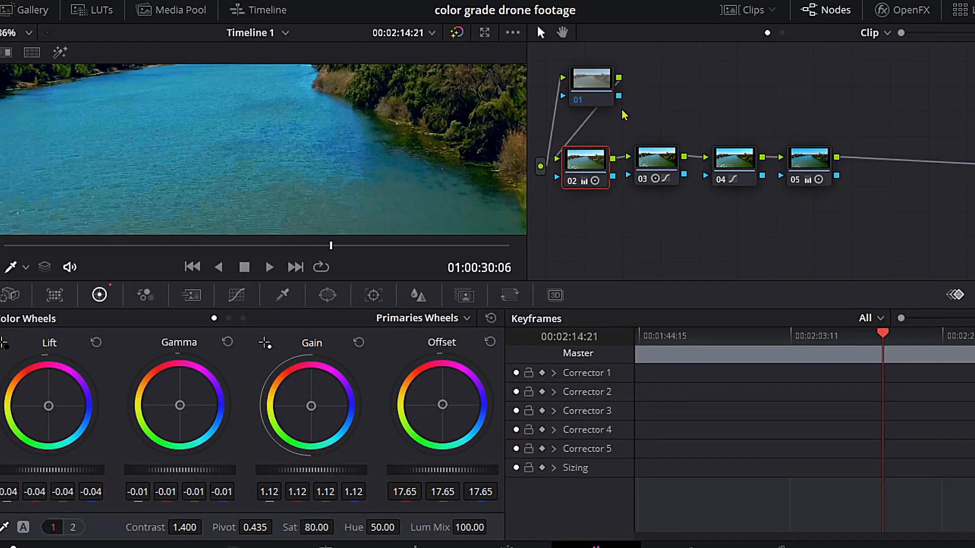
{"action": "left_click", "coordinate": [600, 81]}
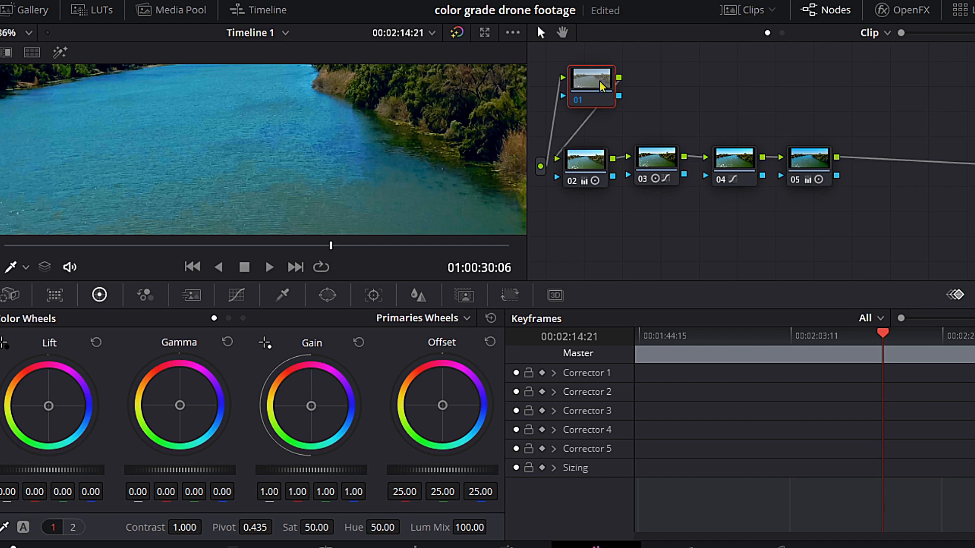
{"action": "left_click", "coordinate": [191, 295]}
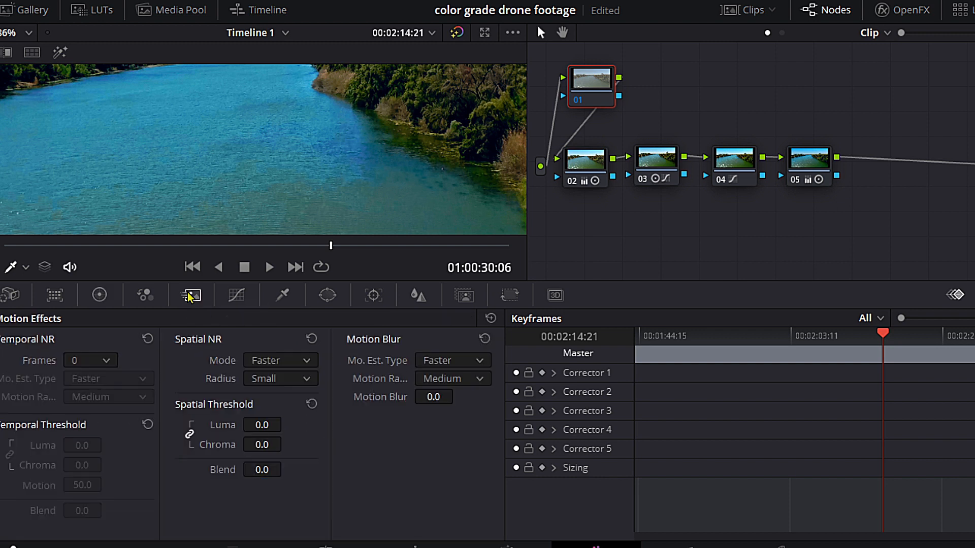
{"action": "left_click", "coordinate": [104, 361]}
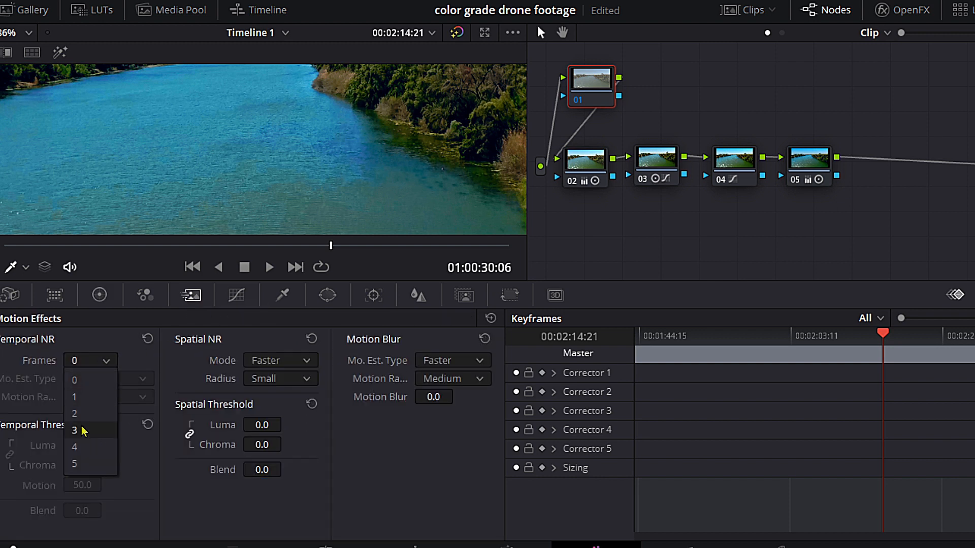
{"action": "left_click", "coordinate": [74, 431]}
{"action": "left_click", "coordinate": [83, 381]}
{"action": "left_click", "coordinate": [84, 414]}
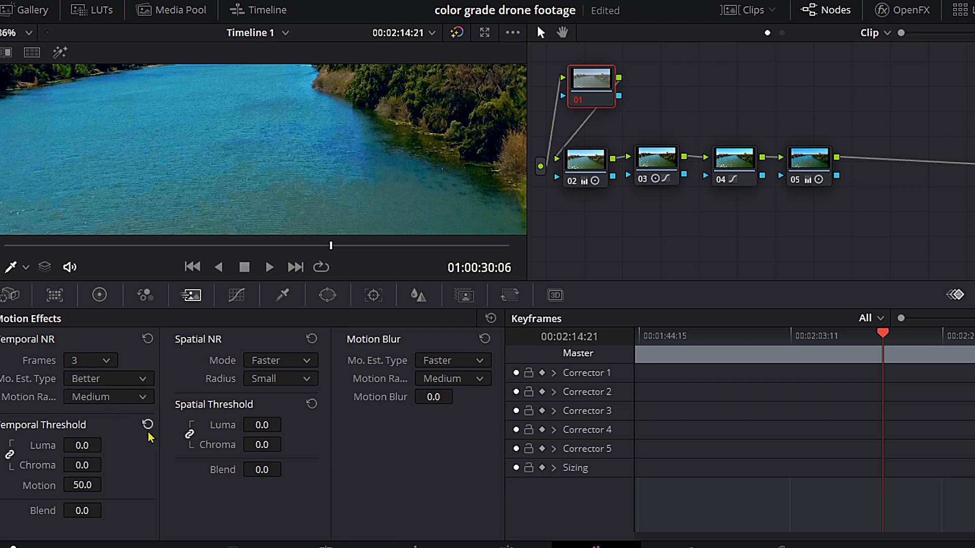
{"action": "left_click", "coordinate": [89, 446]}
{"action": "type", "text": "8"}
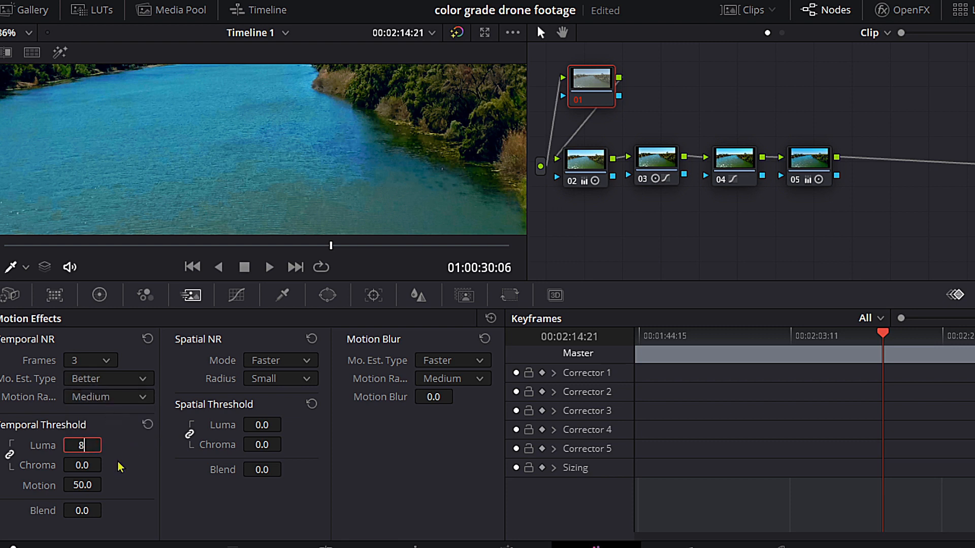
{"action": "type", "text": ".8"}
{"action": "key", "text": "Return"}
Step: Unlink node 01's spatial luma and chroma thresholds, set the spatial chroma to 6.6, and inspect the denoised image enlarged
{"action": "left_click", "coordinate": [190, 435]}
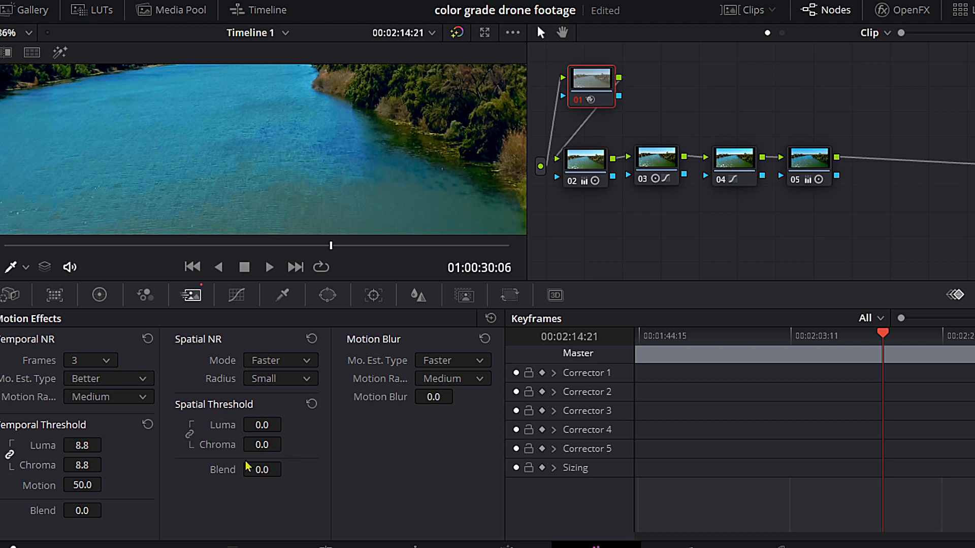
{"action": "left_click", "coordinate": [275, 447]}
{"action": "type", "text": "6.6"}
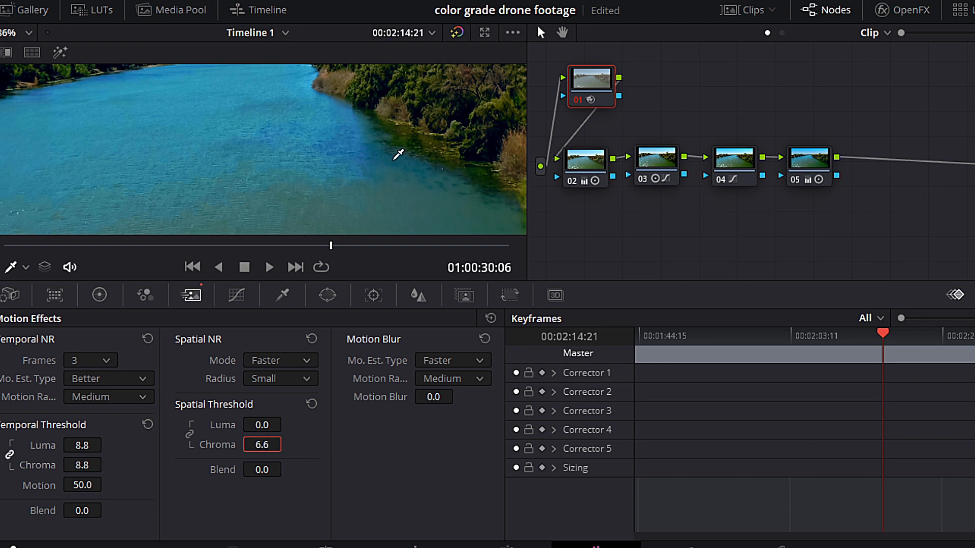
{"action": "scroll", "coordinate": [391, 144], "scroll_direction": "down", "scroll_amount": 4}
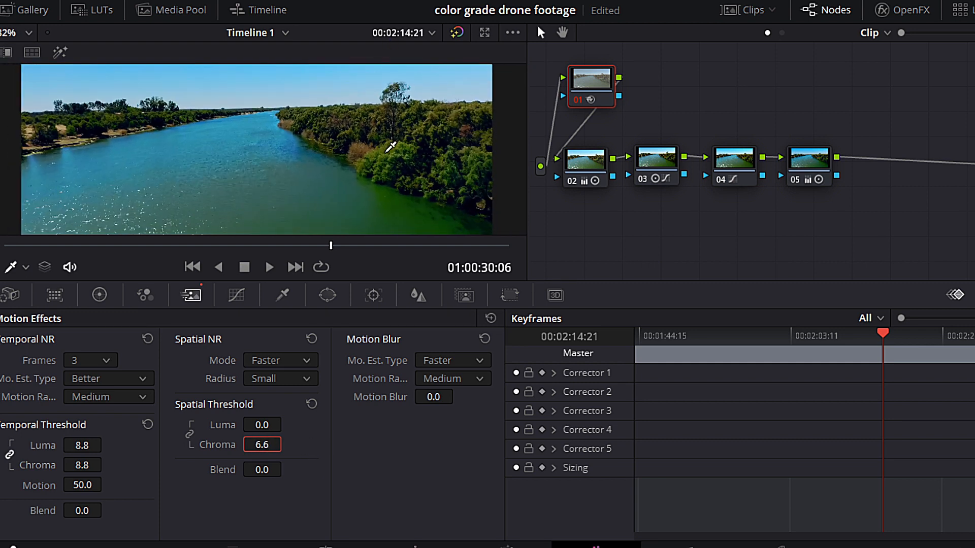
{"action": "key", "text": "alt+f"}
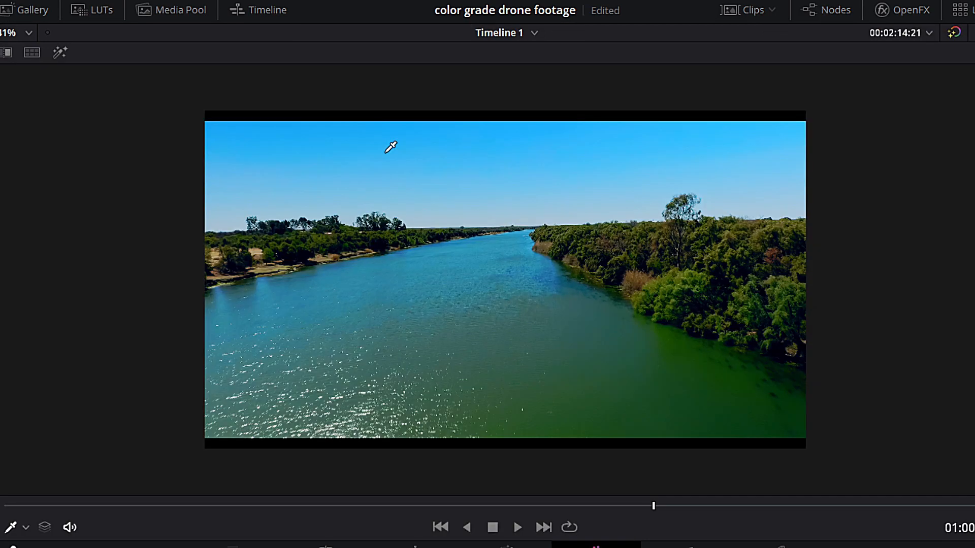
{"action": "scroll", "coordinate": [387, 146], "scroll_direction": "up", "scroll_amount": 4}
{"action": "scroll", "coordinate": [386, 144], "scroll_direction": "up", "scroll_amount": 2}
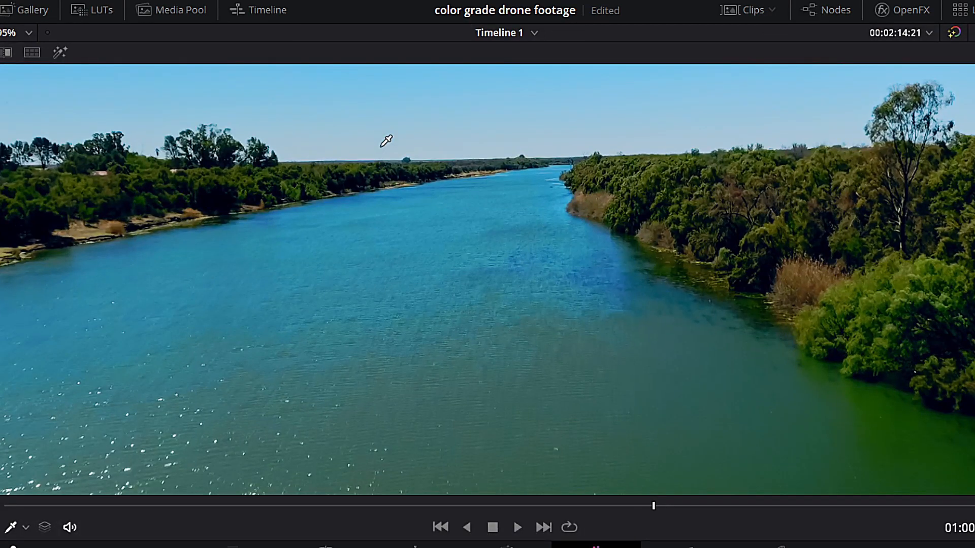
{"action": "scroll", "coordinate": [386, 142], "scroll_direction": "down", "scroll_amount": 1}
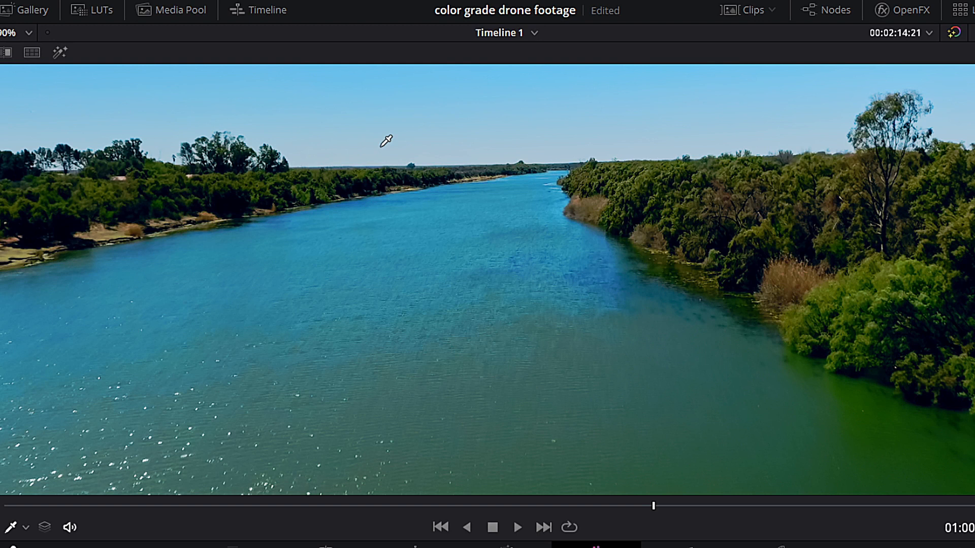
{"action": "key", "text": "alt+f"}
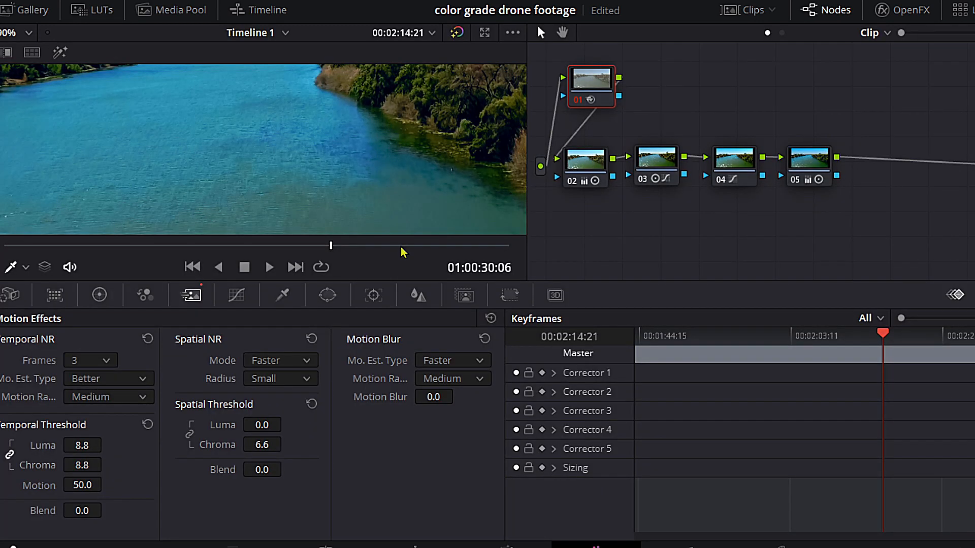
Step: Add a serial node after node 05 and place it below node 02 in the node graph
{"action": "left_click", "coordinate": [804, 167]}
{"action": "right_click", "coordinate": [804, 167]}
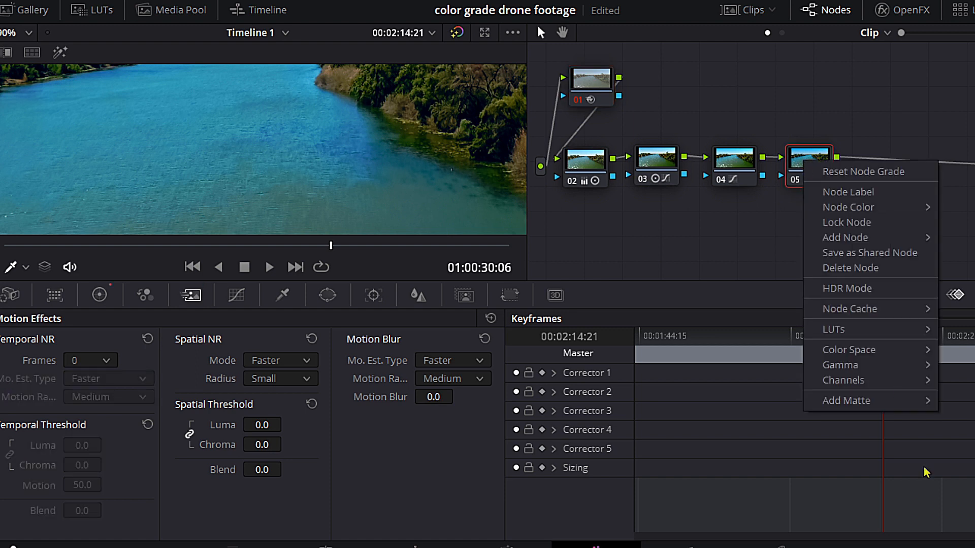
{"action": "mouse_move", "coordinate": [837, 237]}
{"action": "left_click", "coordinate": [715, 245]}
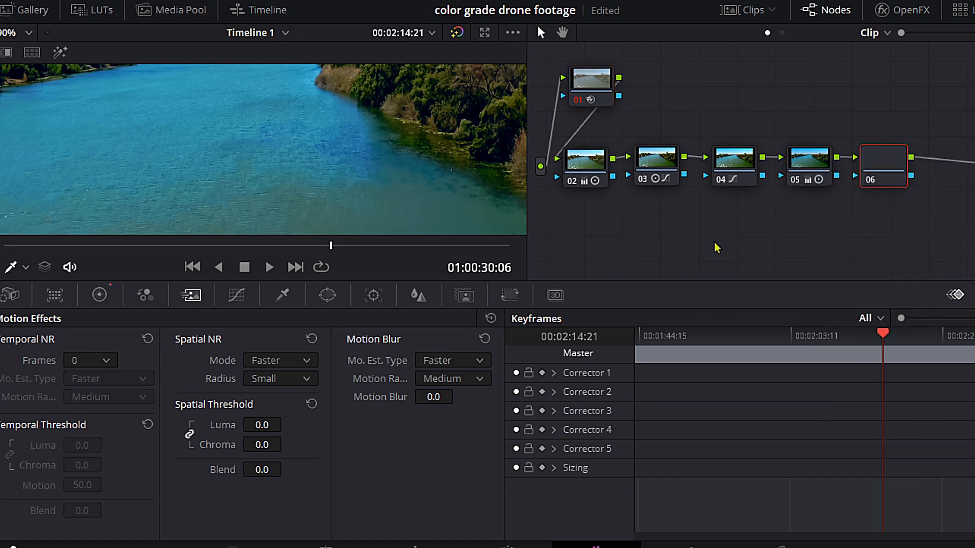
{"action": "left_click_drag", "start_coordinate": [882, 163], "coordinate": [611, 222]}
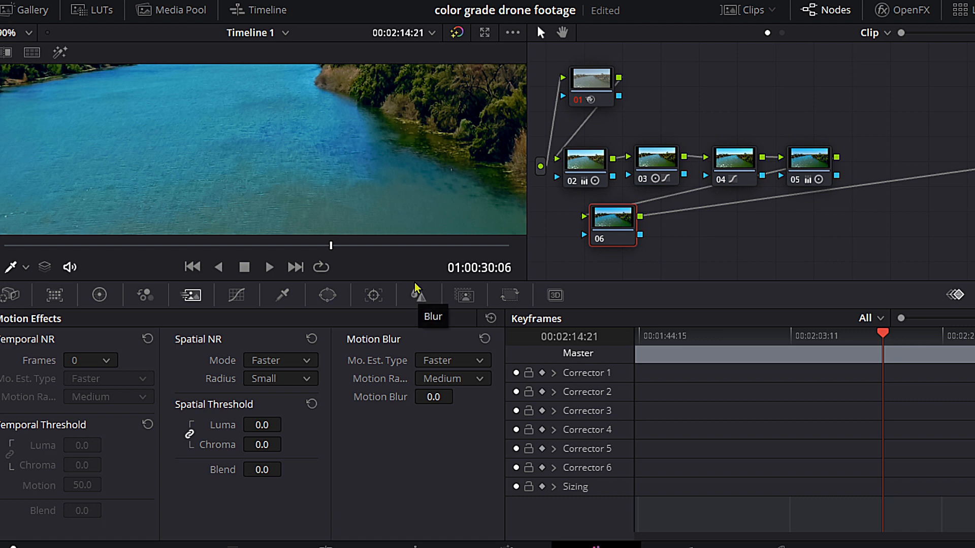
Step: Sharpen node 06 by setting the blur radius to 0.47 in all channels, and check the clip enlarged around 00:01:53:00
{"action": "left_click", "coordinate": [418, 297]}
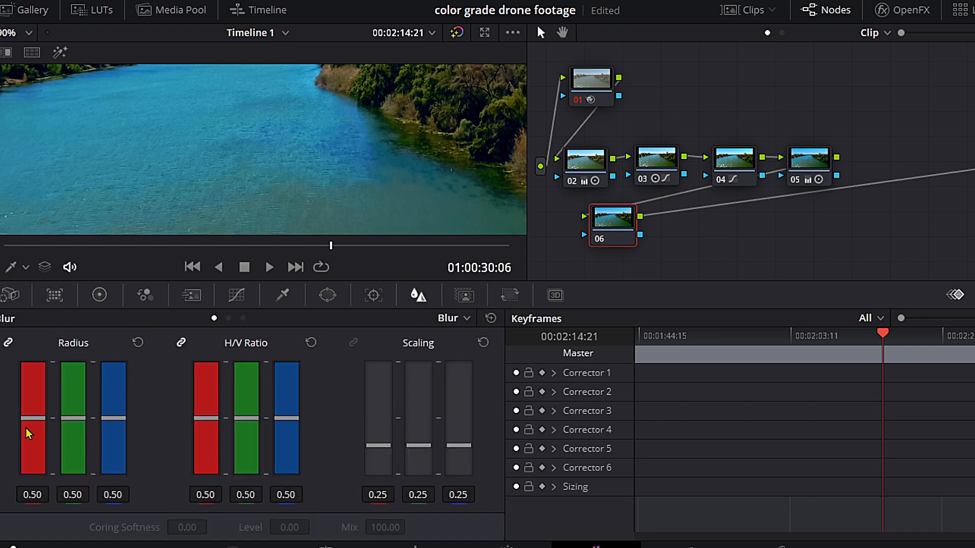
{"action": "left_click_drag", "start_coordinate": [35, 428], "coordinate": [36, 430]}
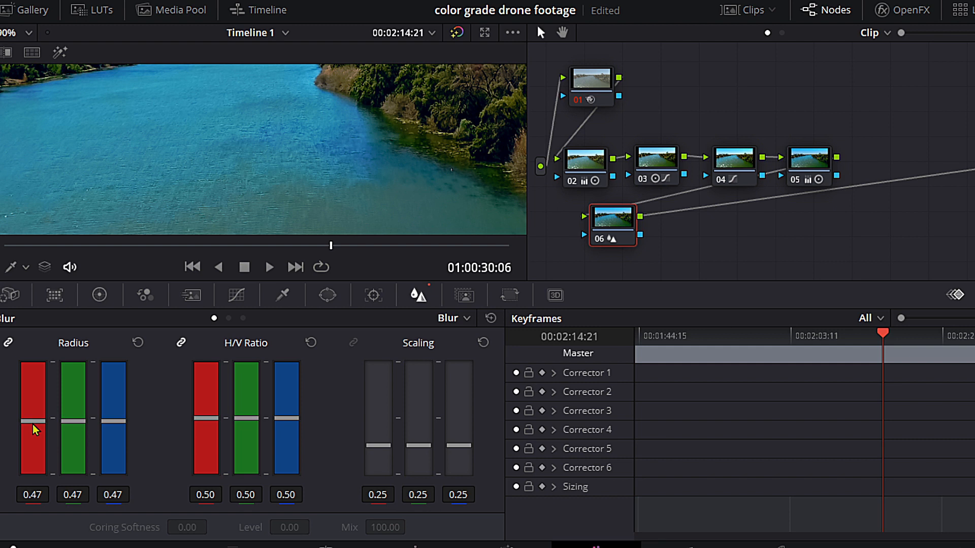
{"action": "key", "text": "alt+f"}
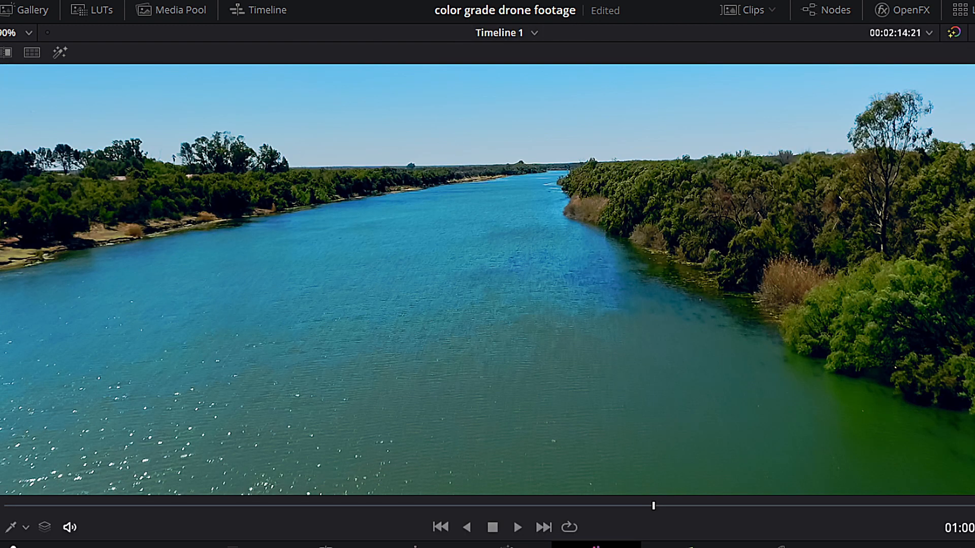
{"action": "left_click_drag", "start_coordinate": [570, 508], "coordinate": [190, 493]}
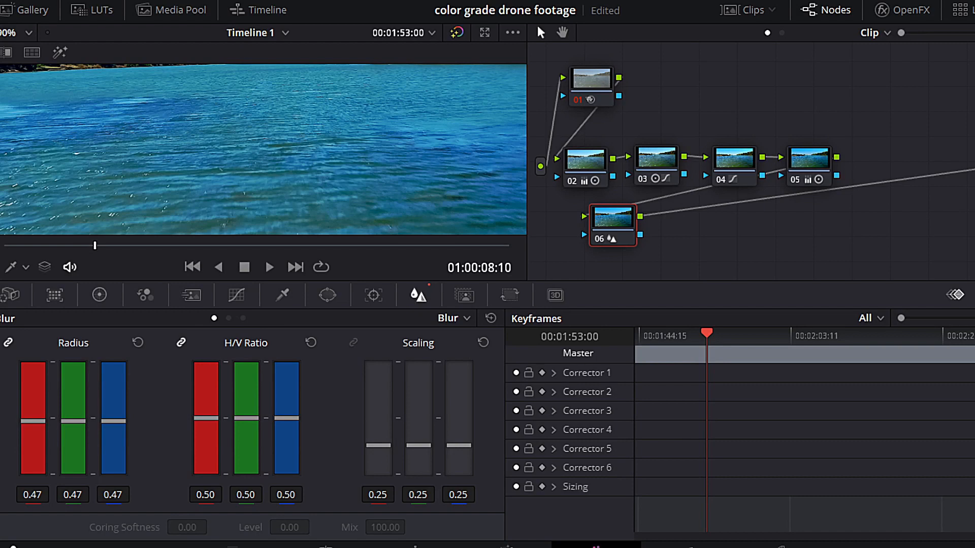
Step: Tidy the node graph by aligning node 06 directly beneath node 02
{"action": "left_click_drag", "start_coordinate": [618, 226], "coordinate": [598, 226]}
{"action": "left_click_drag", "start_coordinate": [598, 181], "coordinate": [606, 162]}
{"action": "left_click_drag", "start_coordinate": [600, 225], "coordinate": [604, 227]}
{"action": "left_click_drag", "start_coordinate": [602, 165], "coordinate": [604, 185]}
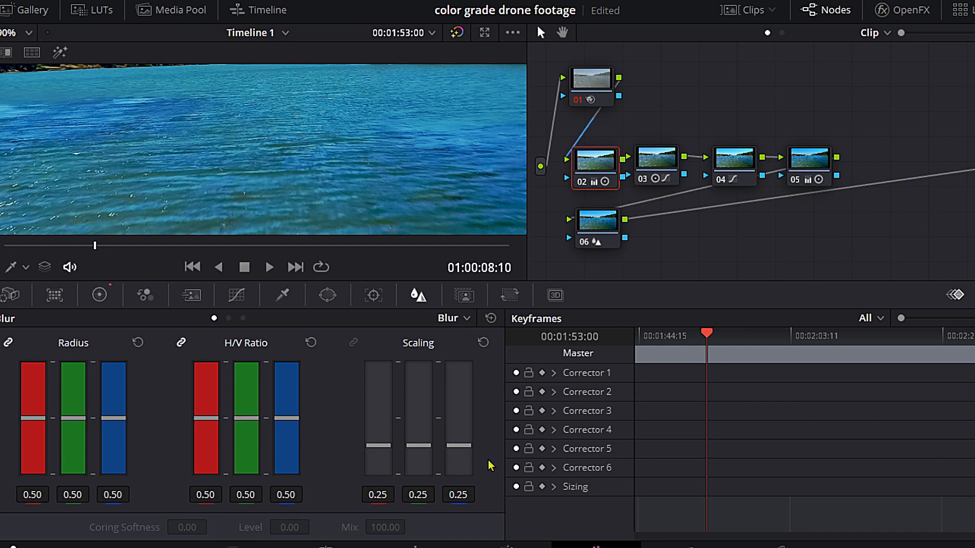
Step: Set the node cache of node 01 to On
{"action": "left_click", "coordinate": [593, 82]}
{"action": "right_click", "coordinate": [592, 82]}
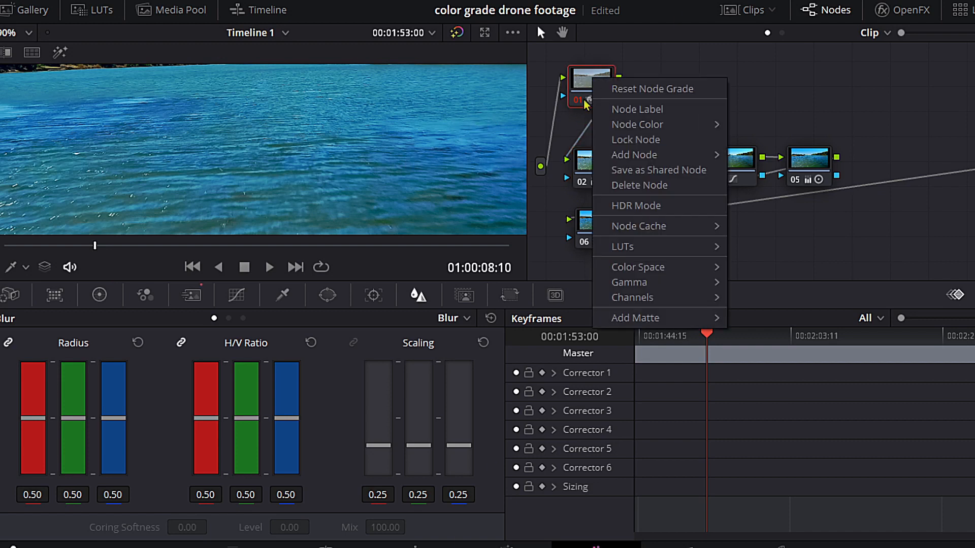
{"action": "mouse_move", "coordinate": [622, 227]}
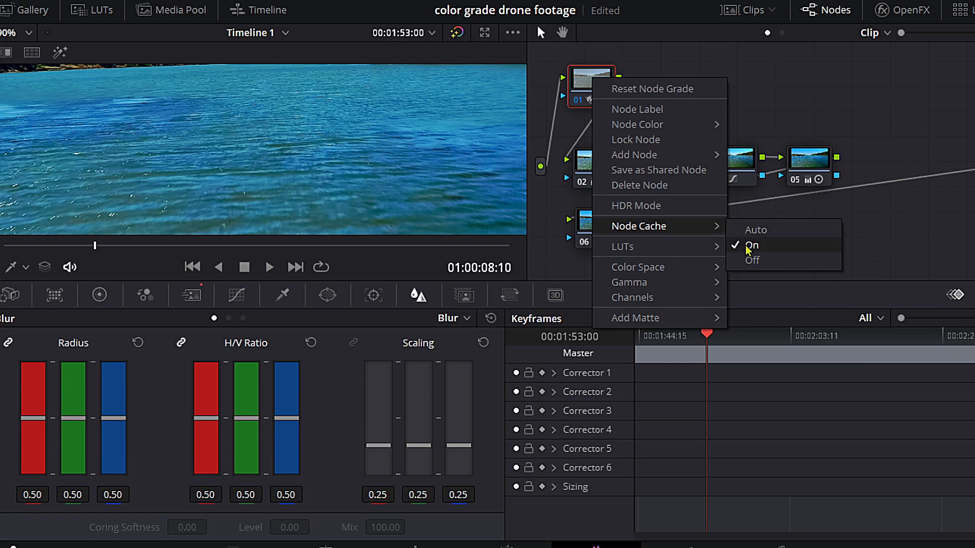
{"action": "left_click", "coordinate": [751, 247]}
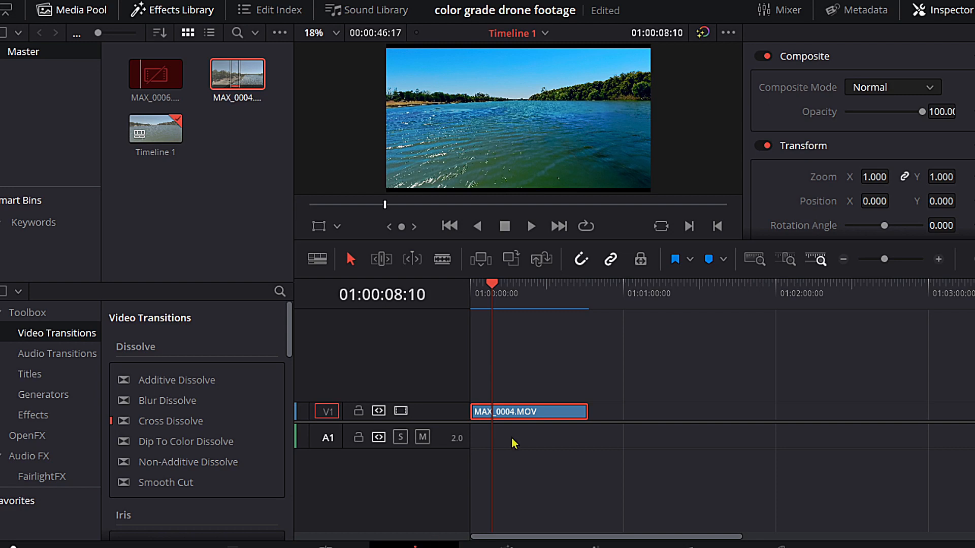
Step: On the Edit page, examine the render cache options for the MAX_0004.MOV clip and the available playback render cache modes
{"action": "right_click", "coordinate": [529, 411]}
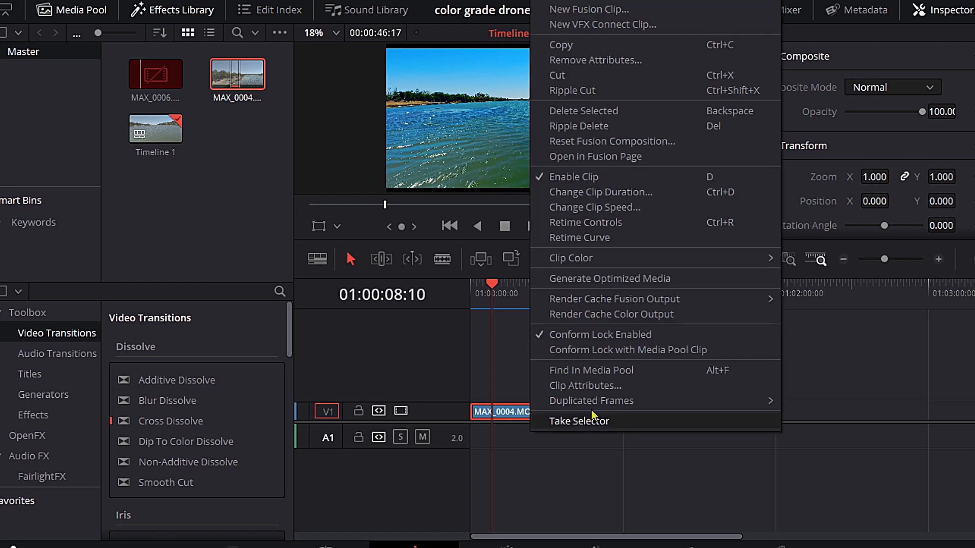
{"action": "mouse_move", "coordinate": [616, 306]}
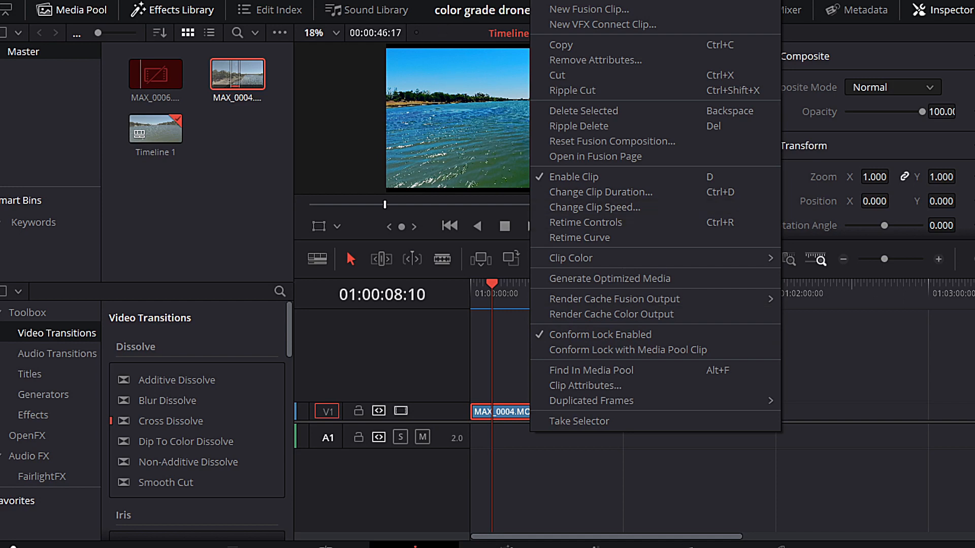
{"action": "left_click", "coordinate": [324, 0]}
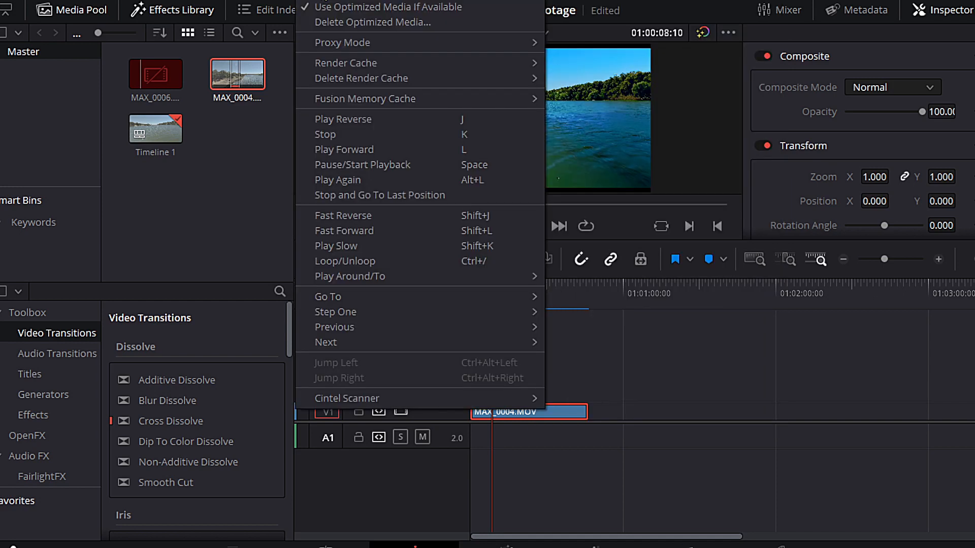
{"action": "mouse_move", "coordinate": [330, 65]}
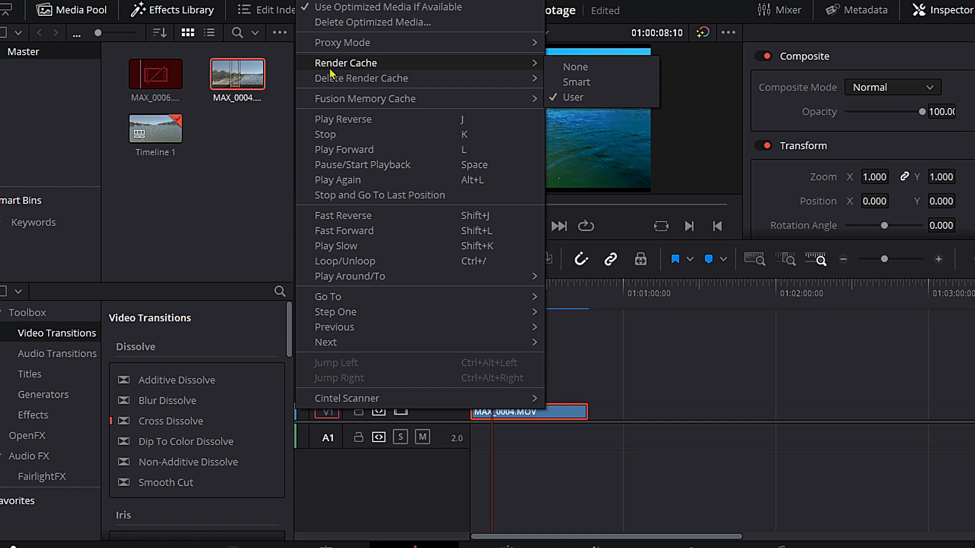
{"action": "mouse_move", "coordinate": [504, 65]}
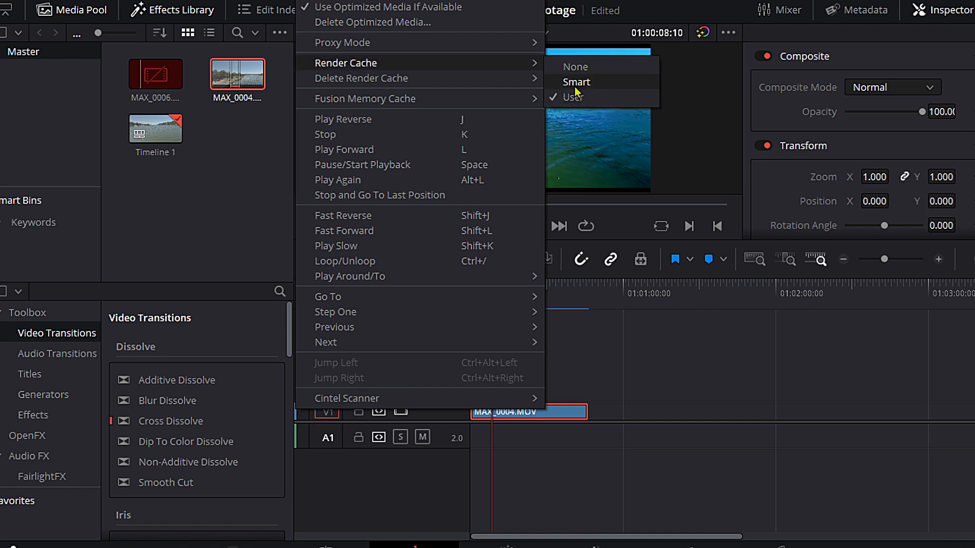
{"action": "left_click", "coordinate": [613, 299]}
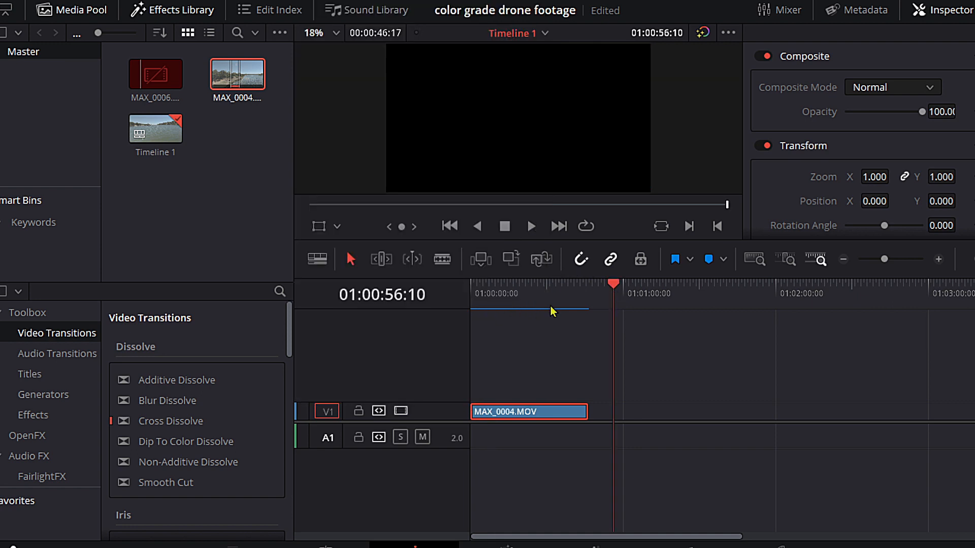
Step: Return the playhead to the start of the timeline at 01:00:00:00 and play back the graded clip
{"action": "left_click_drag", "start_coordinate": [547, 303], "coordinate": [507, 304]}
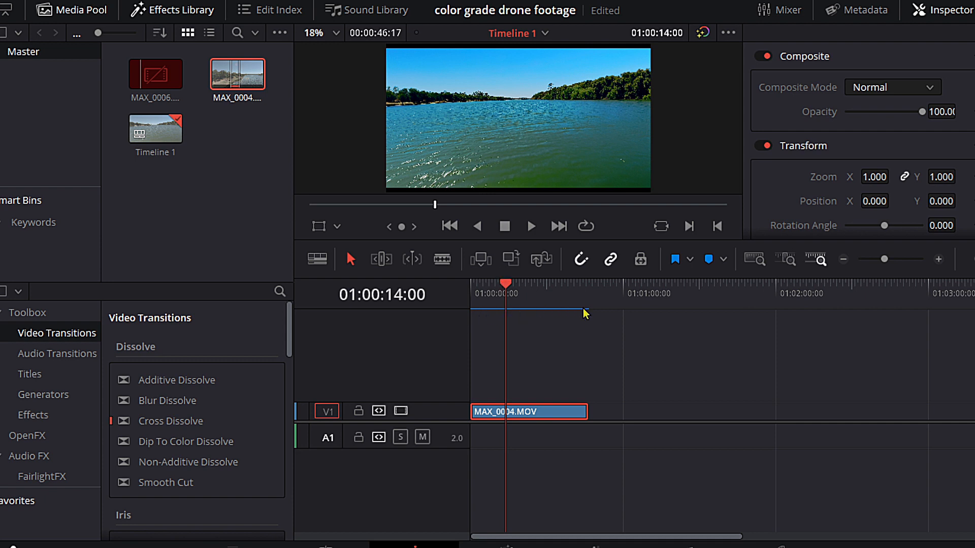
{"action": "left_click_drag", "start_coordinate": [507, 290], "coordinate": [443, 295]}
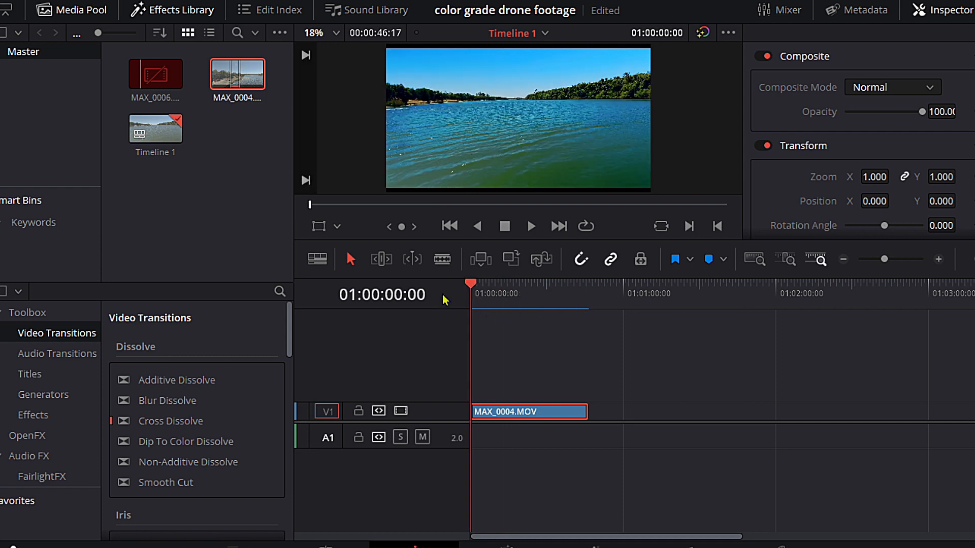
{"action": "key", "text": "space"}
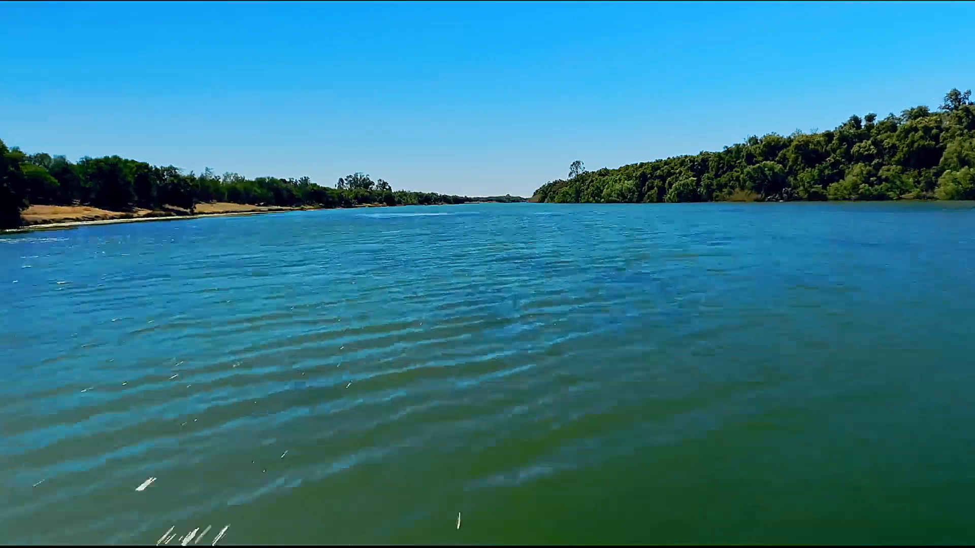